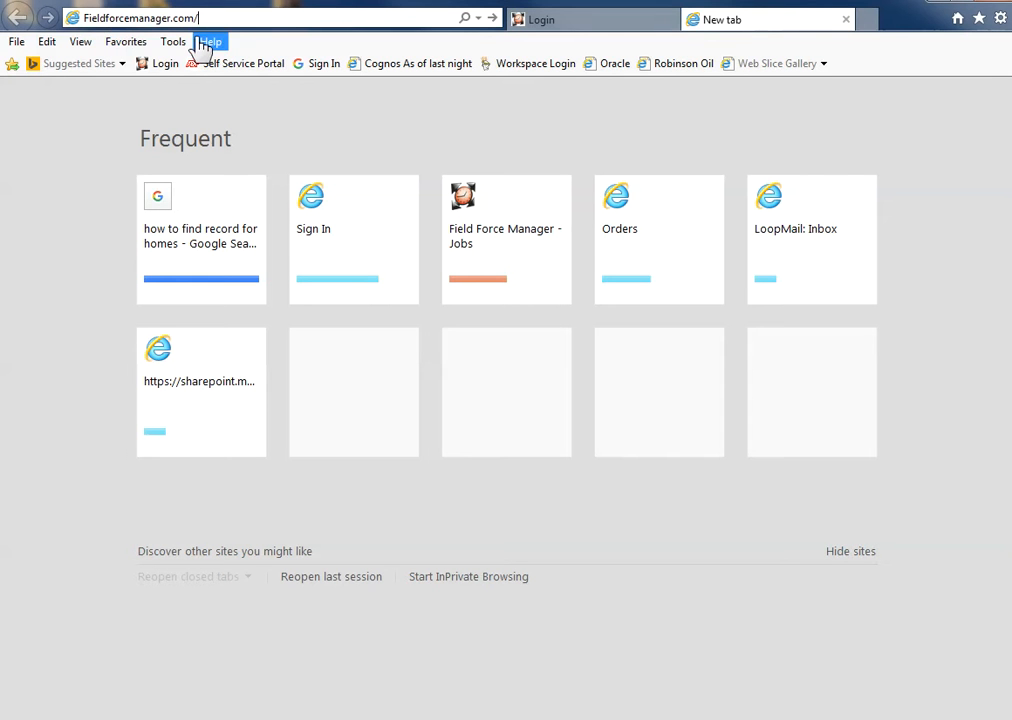
# - Log in to Field Force Manager with the prefilled credentials and open the job list
pyautogui.click(582, 22)
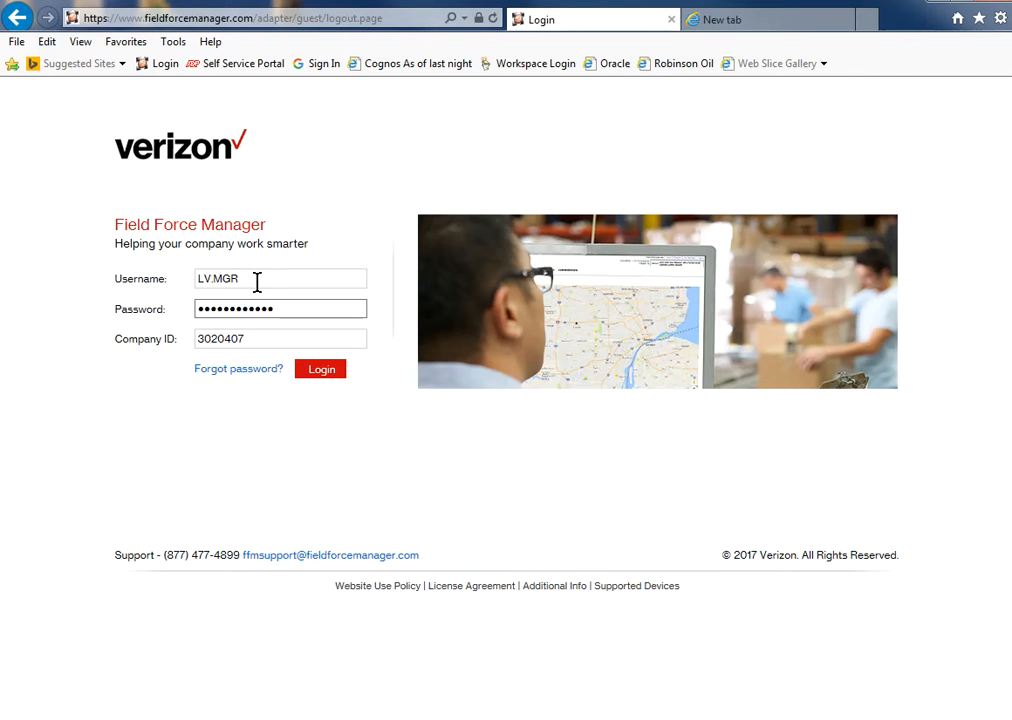
pyautogui.click(326, 372)
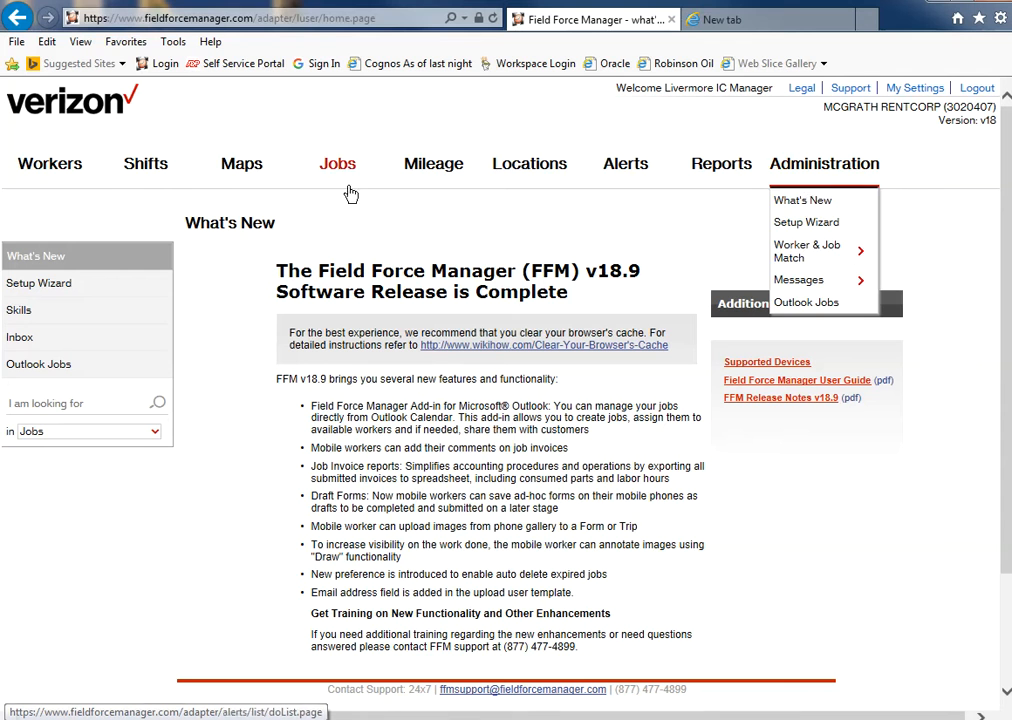
pyautogui.moveTo(360, 177)
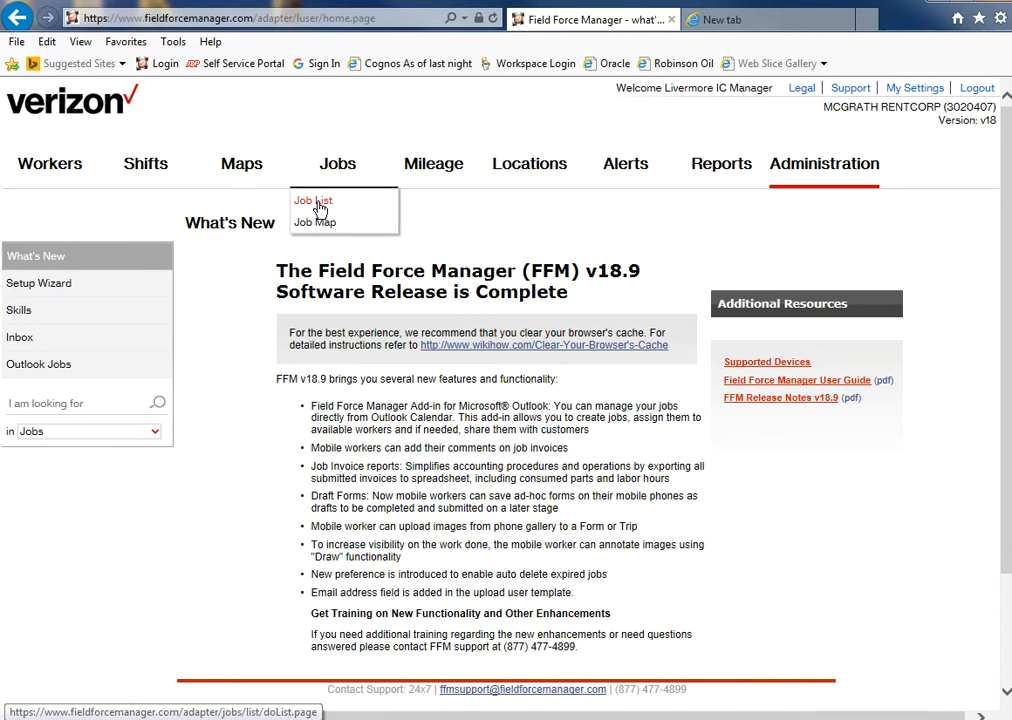
pyautogui.click(320, 203)
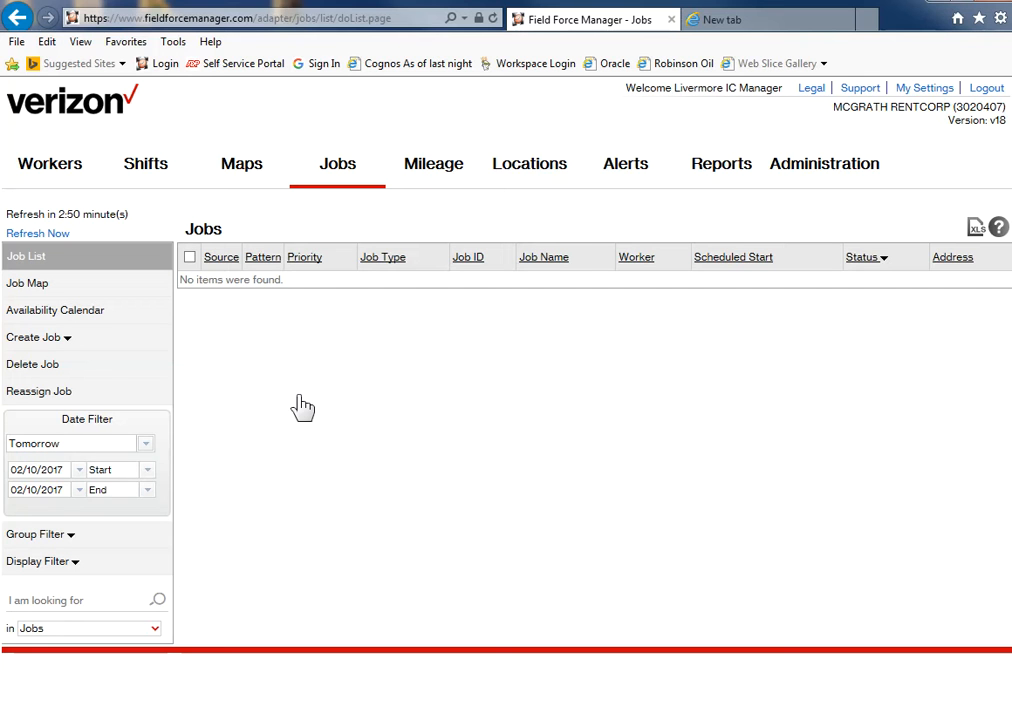
pyautogui.click(108, 600)
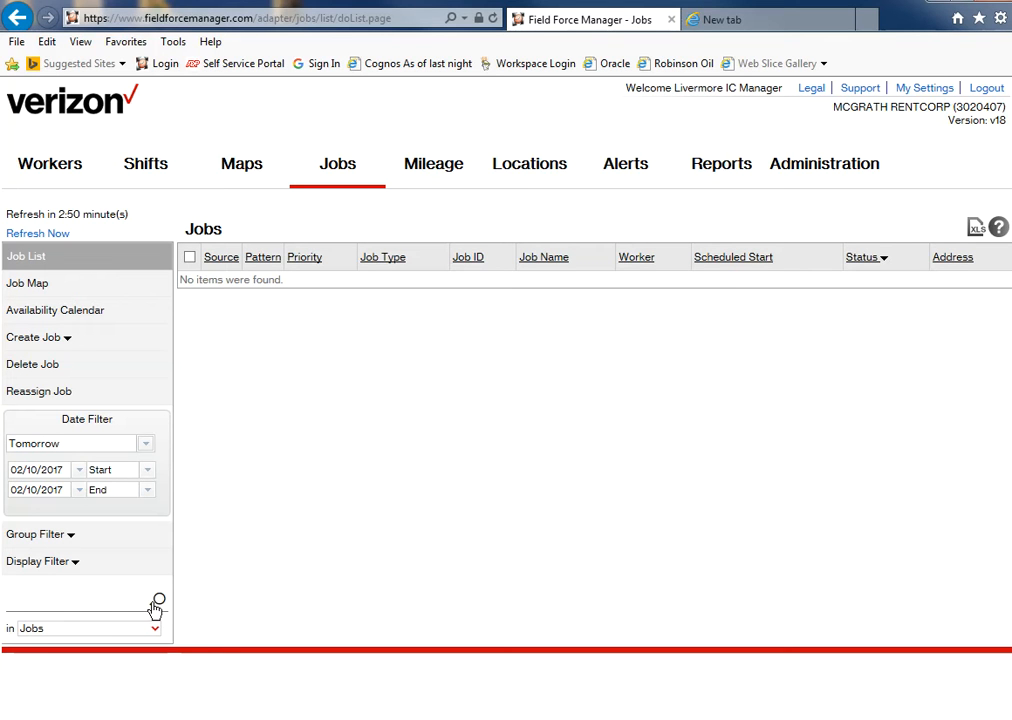
pyautogui.click(103, 599)
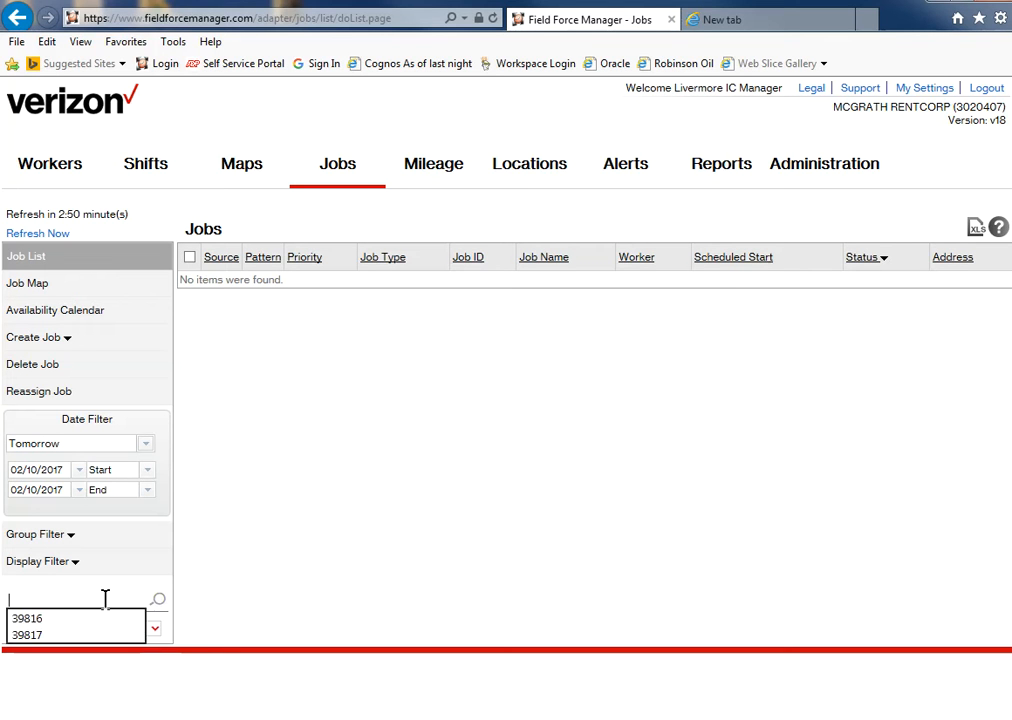
pyautogui.click(358, 588)
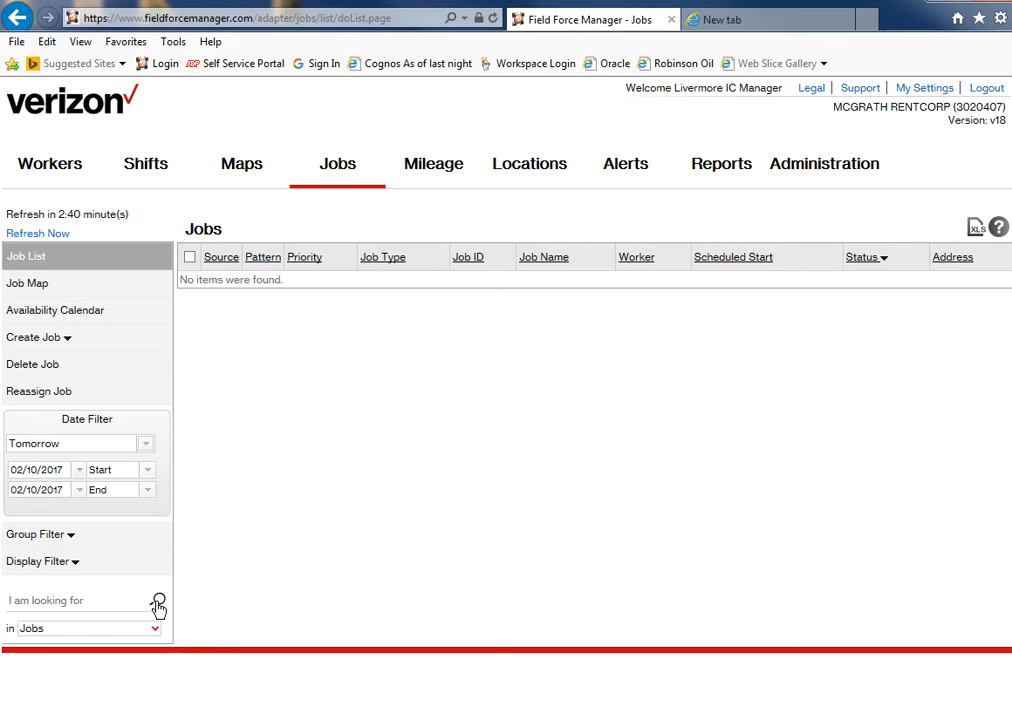
# - Filter the job list by a custom date range from 02/02/2017 to 02/02/2017 and save the filter
pyautogui.click(144, 446)
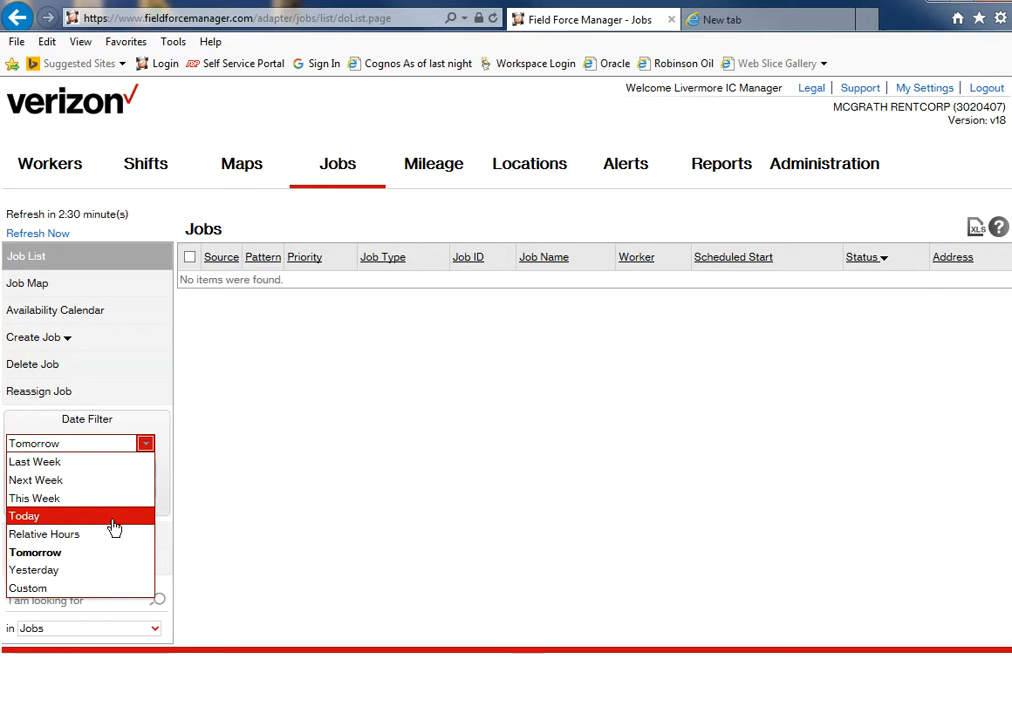
pyautogui.click(77, 590)
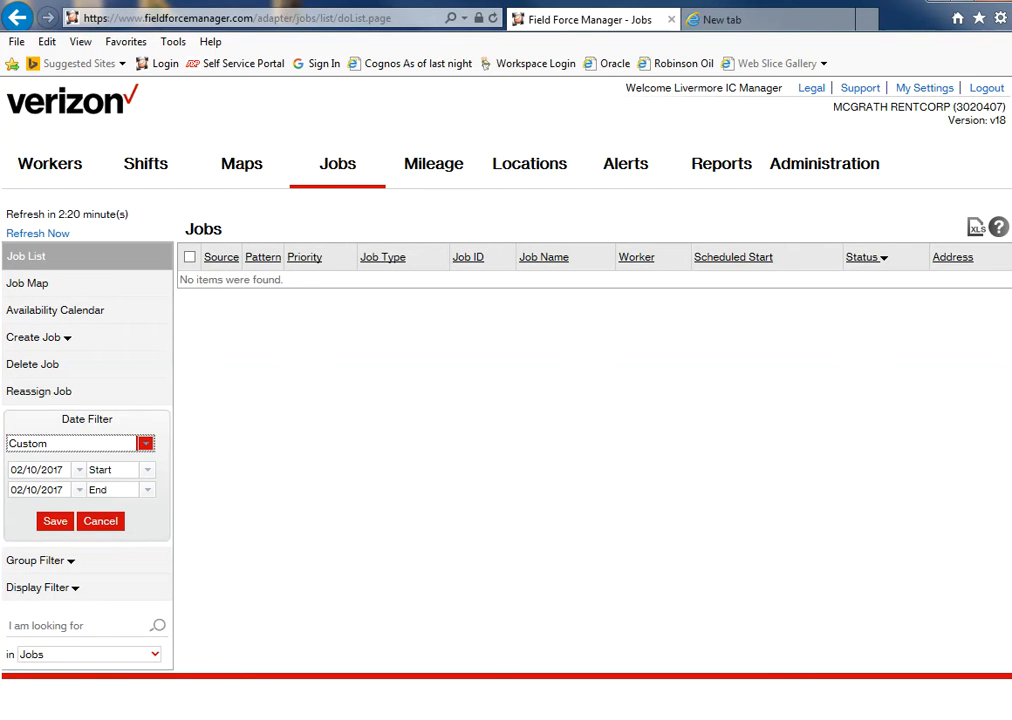
pyautogui.click(49, 466)
pyautogui.click(79, 470)
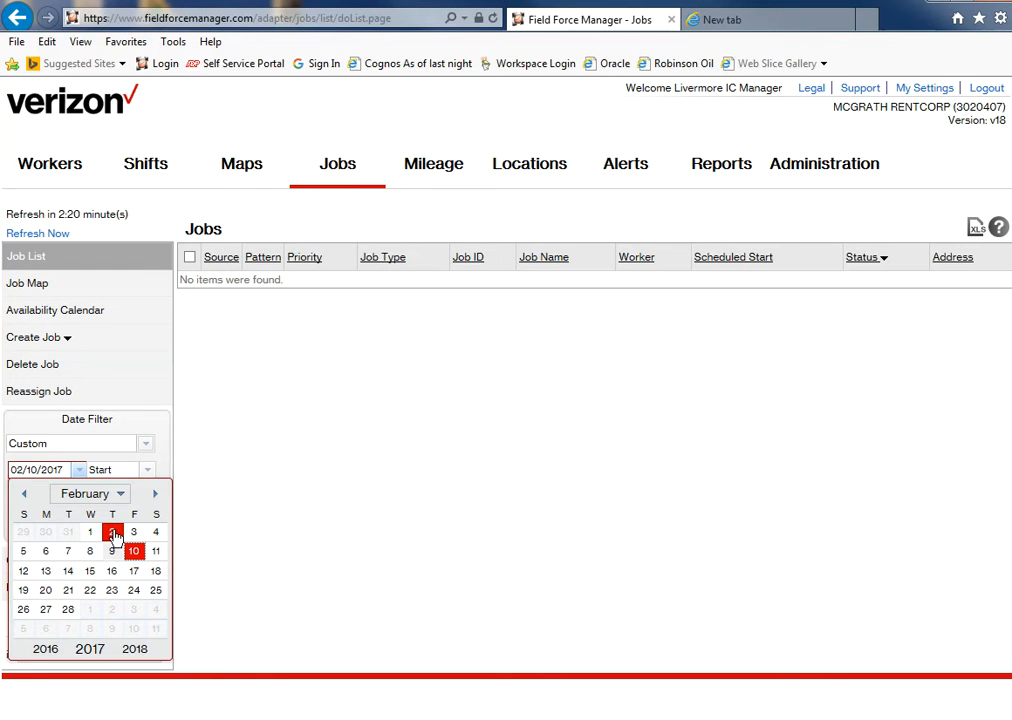
pyautogui.click(113, 533)
pyautogui.click(78, 490)
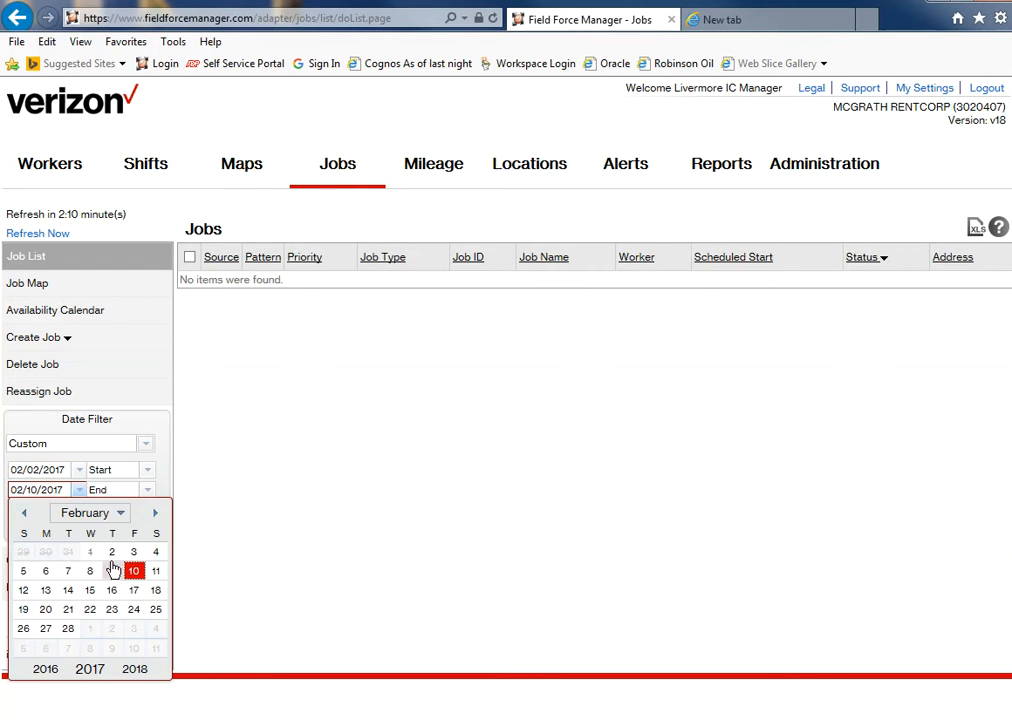
pyautogui.click(112, 553)
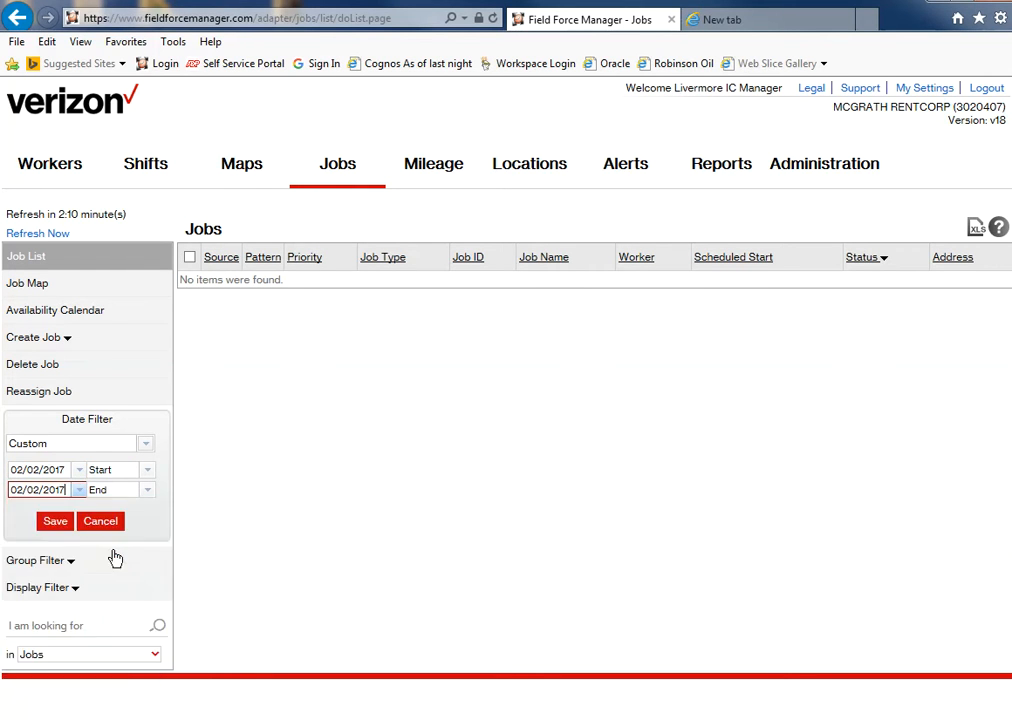
pyautogui.click(52, 523)
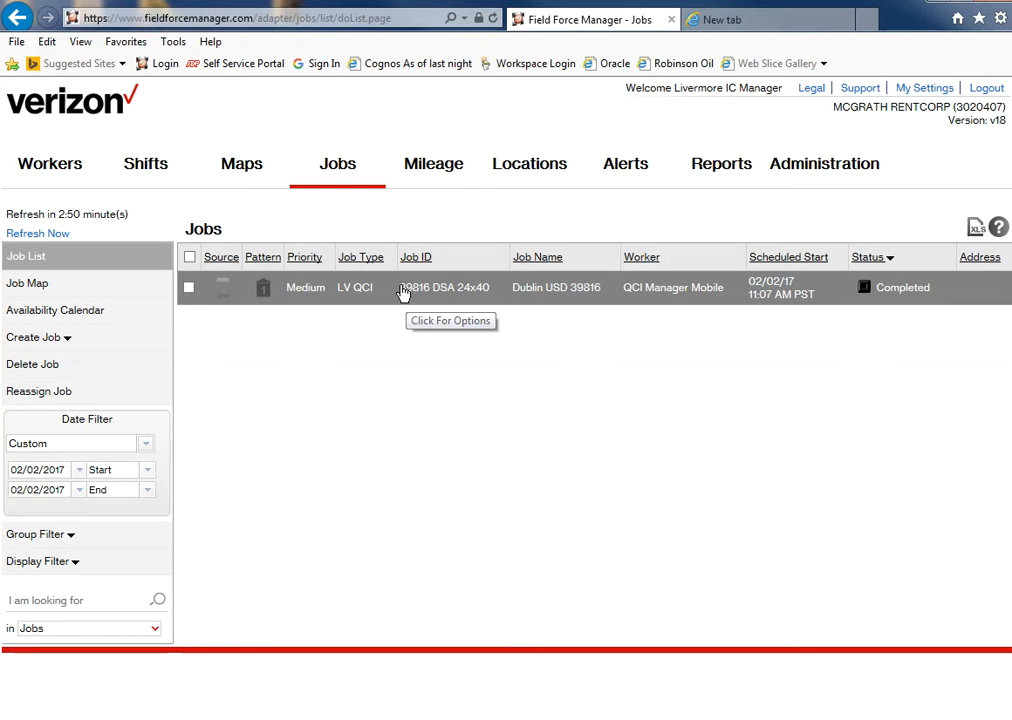
# - Search the jobs for 39816
pyautogui.click(60, 595)
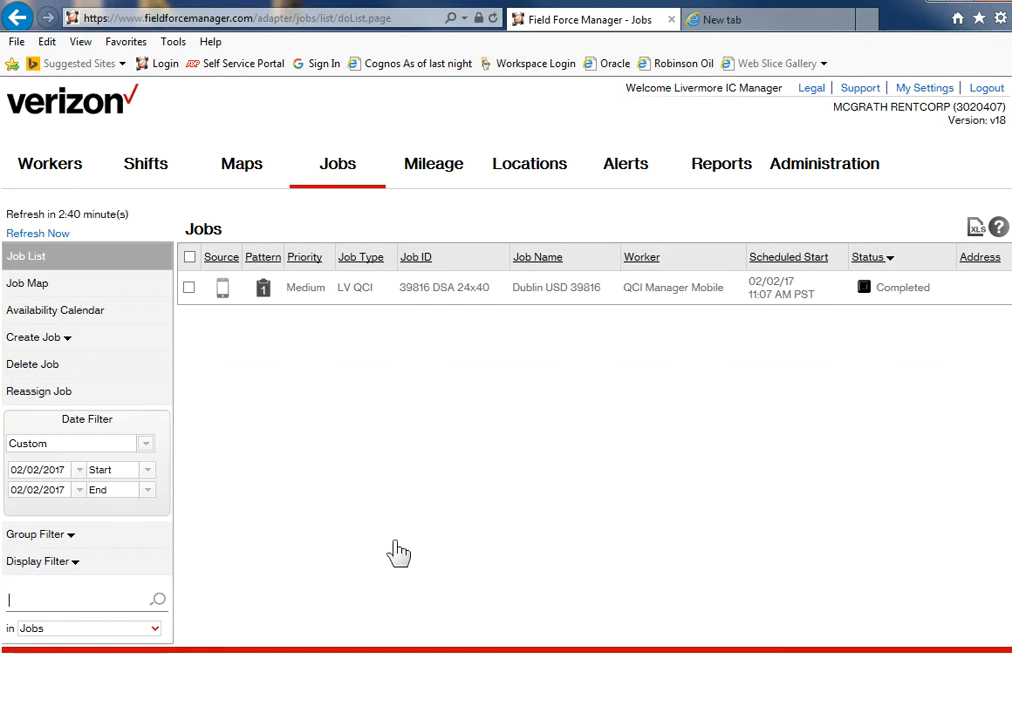
pyautogui.write('39816')
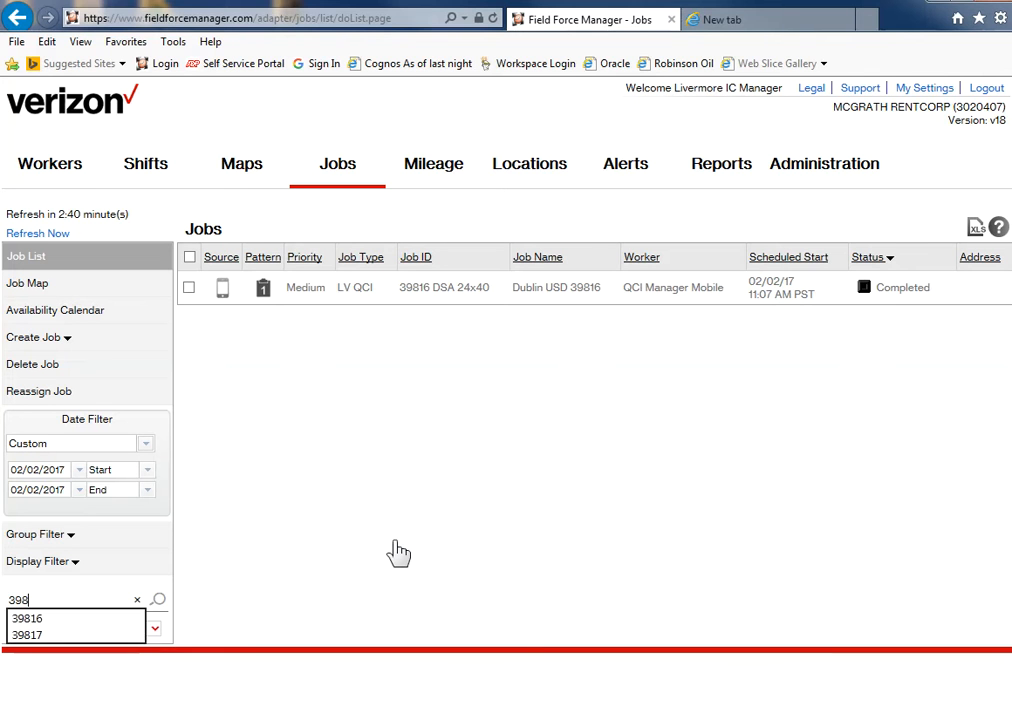
pyautogui.click(159, 603)
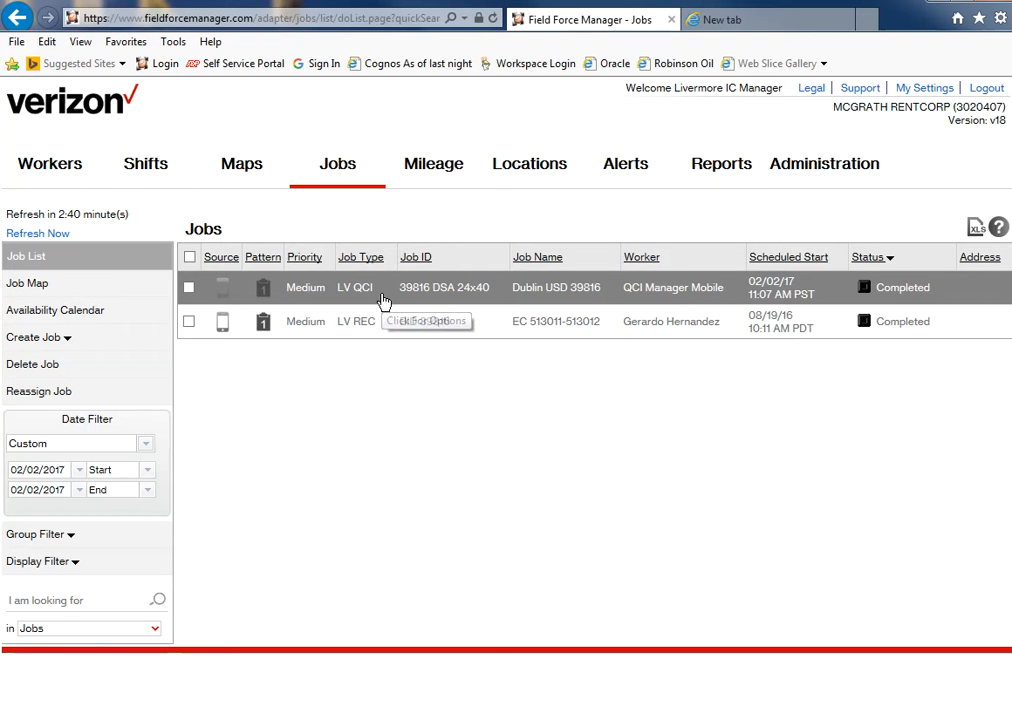
# - Open the job details of the Dublin USD 39816 job
pyautogui.click(384, 301)
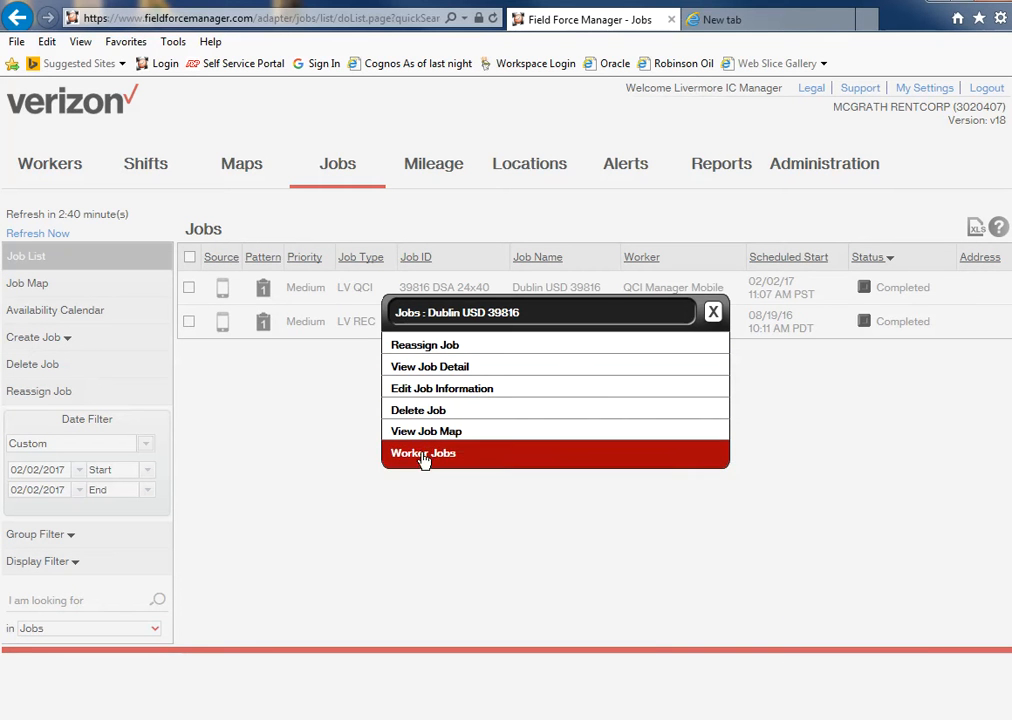
pyautogui.click(428, 368)
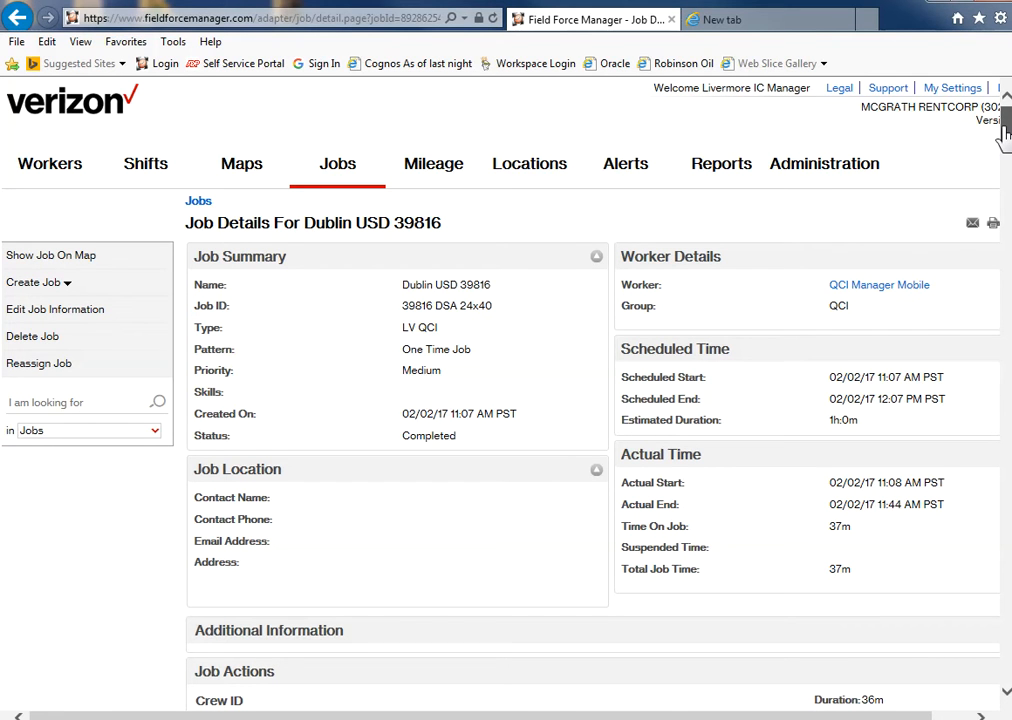
pyautogui.moveTo(1003, 133)
pyautogui.mouseDown()
pyautogui.moveTo(1005, 372)
pyautogui.moveTo(1005, 135)
pyautogui.mouseUp()
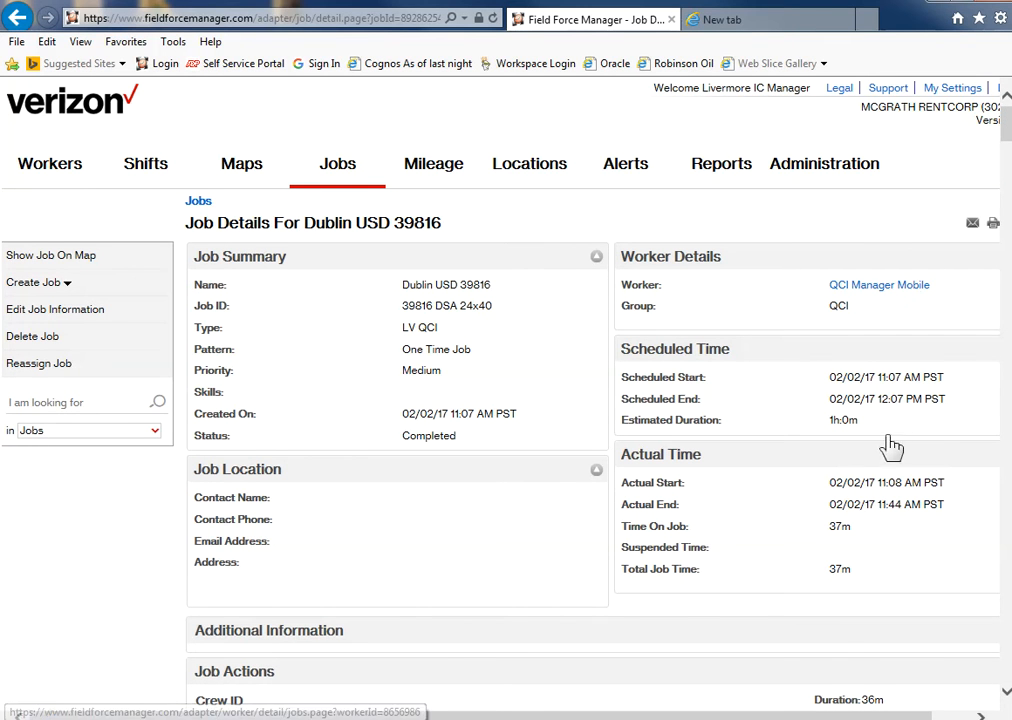
pyautogui.moveTo(858, 716); pyautogui.dragTo(890, 715)
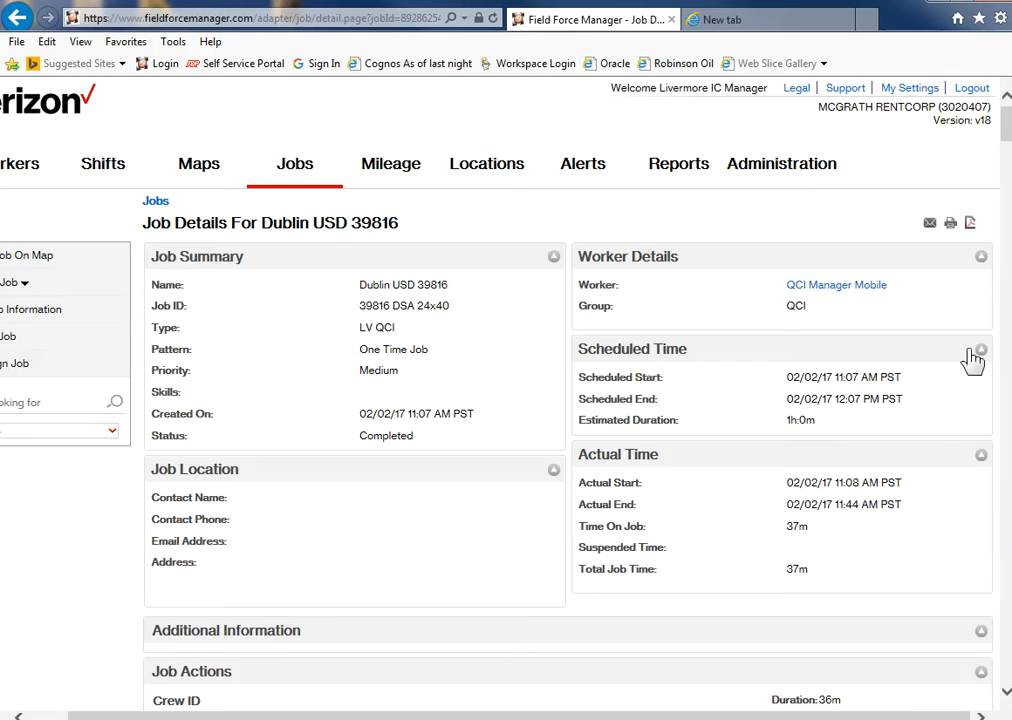
pyautogui.click(930, 226)
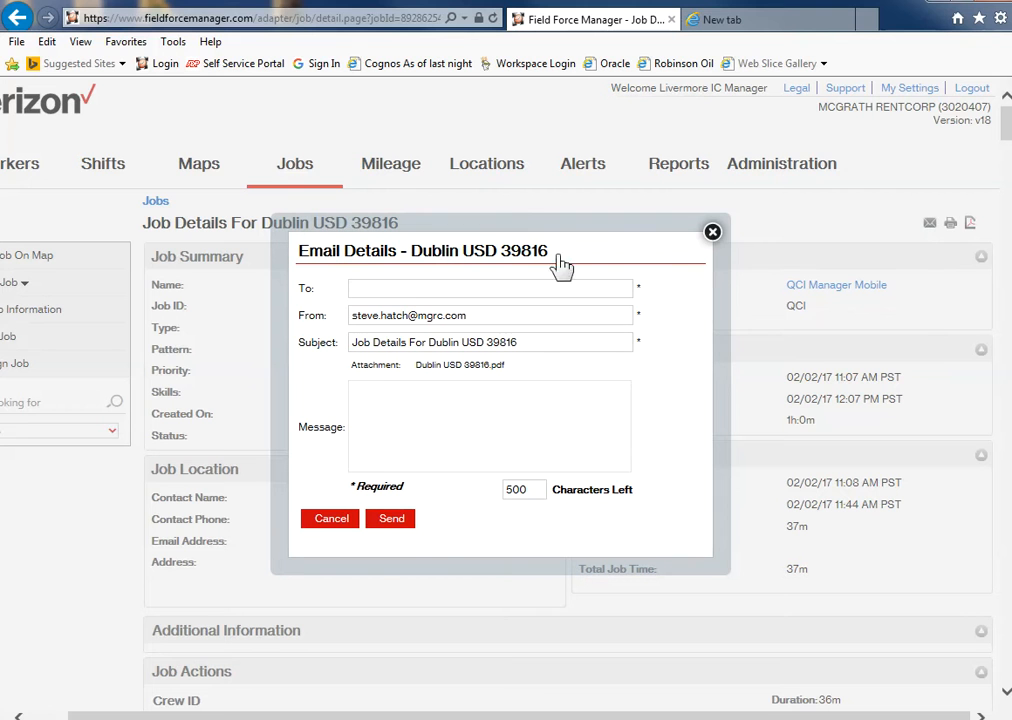
pyautogui.click(389, 287)
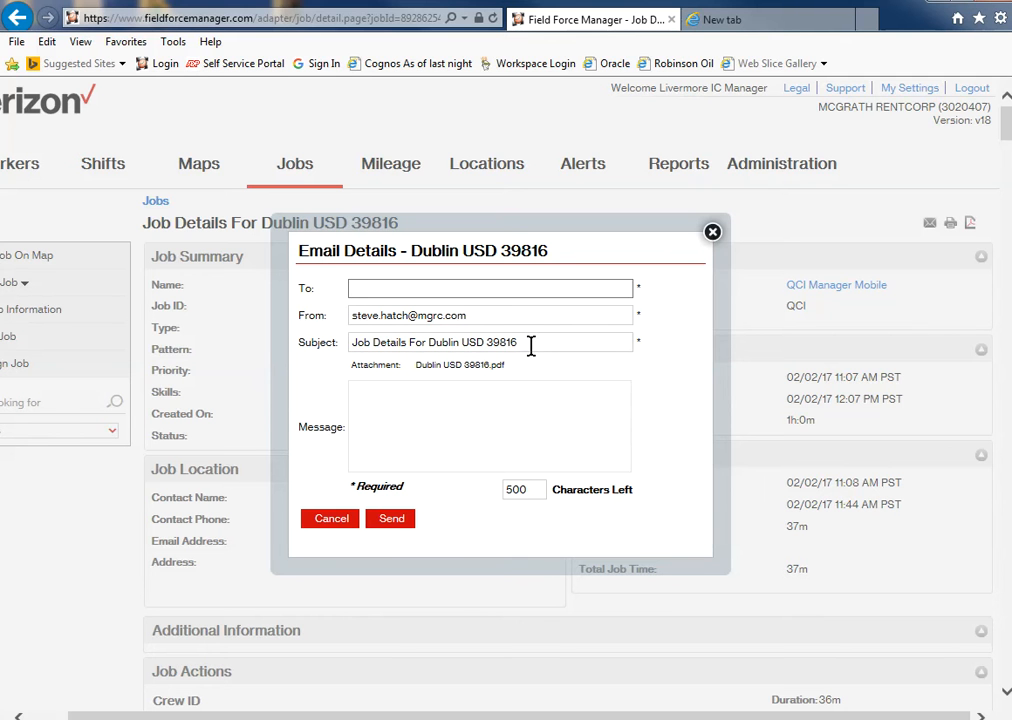
pyautogui.click(327, 528)
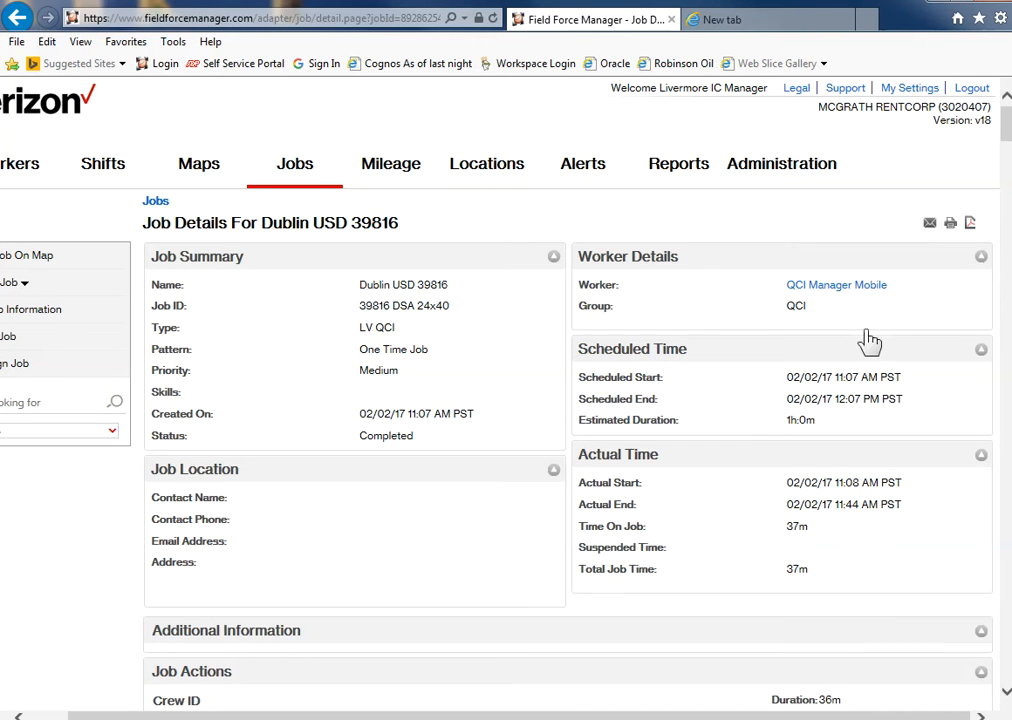
# - Export the job details as a PDF and choose the ~LIV_QCI folder inside ~IC_LIV_ERP_INFO on the Public (J:) drive as the save location
pyautogui.click(970, 225)
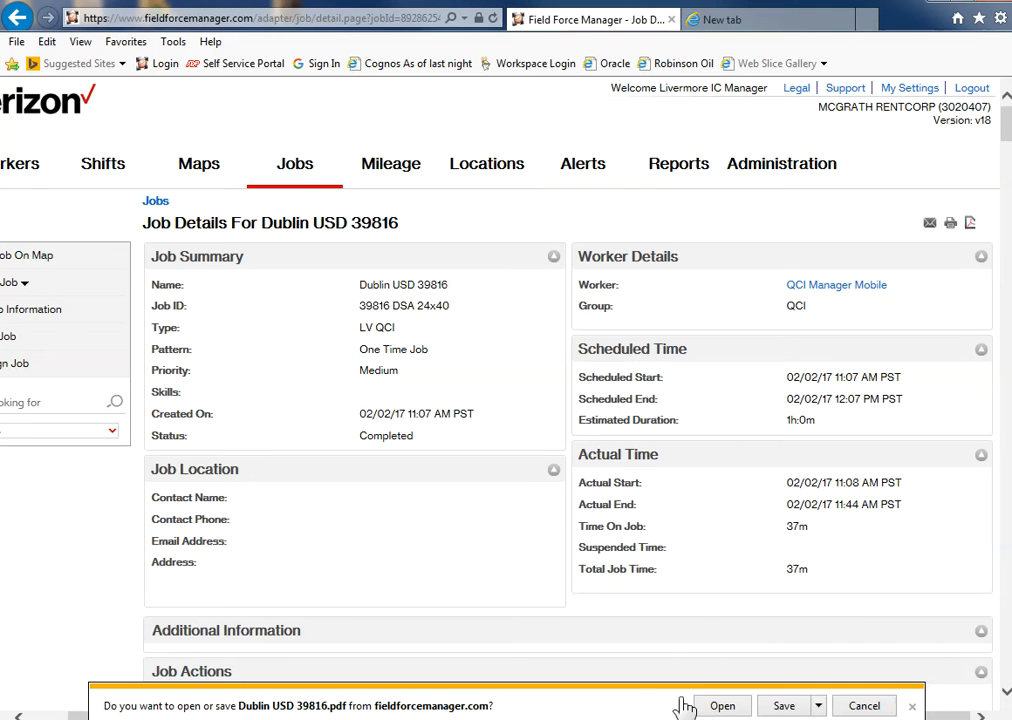
pyautogui.click(818, 706)
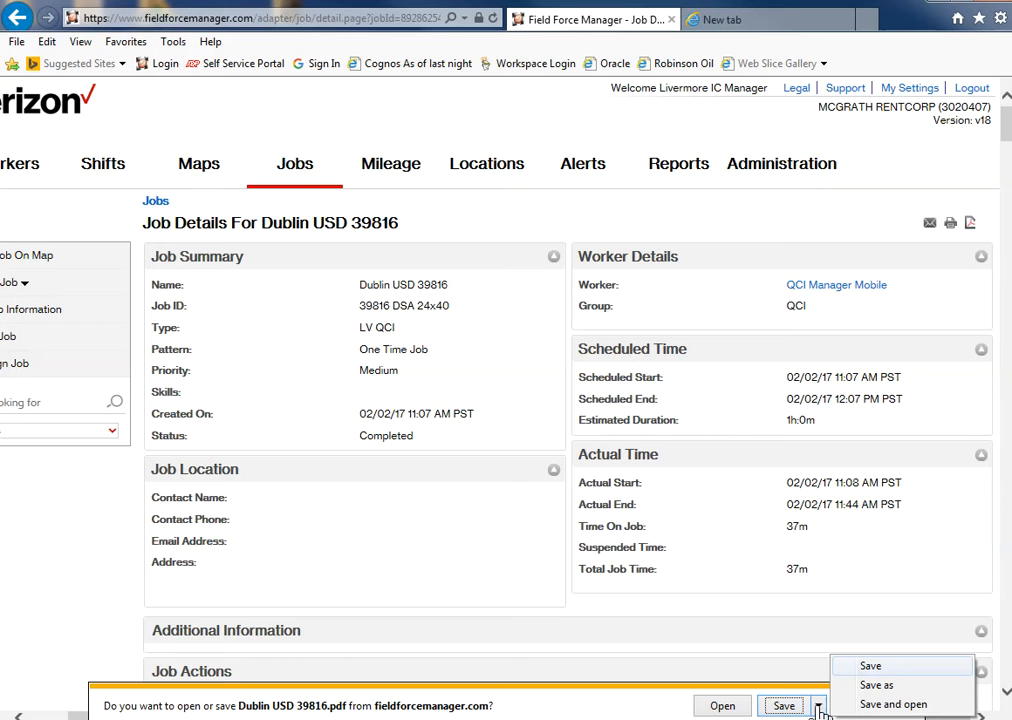
pyautogui.click(876, 686)
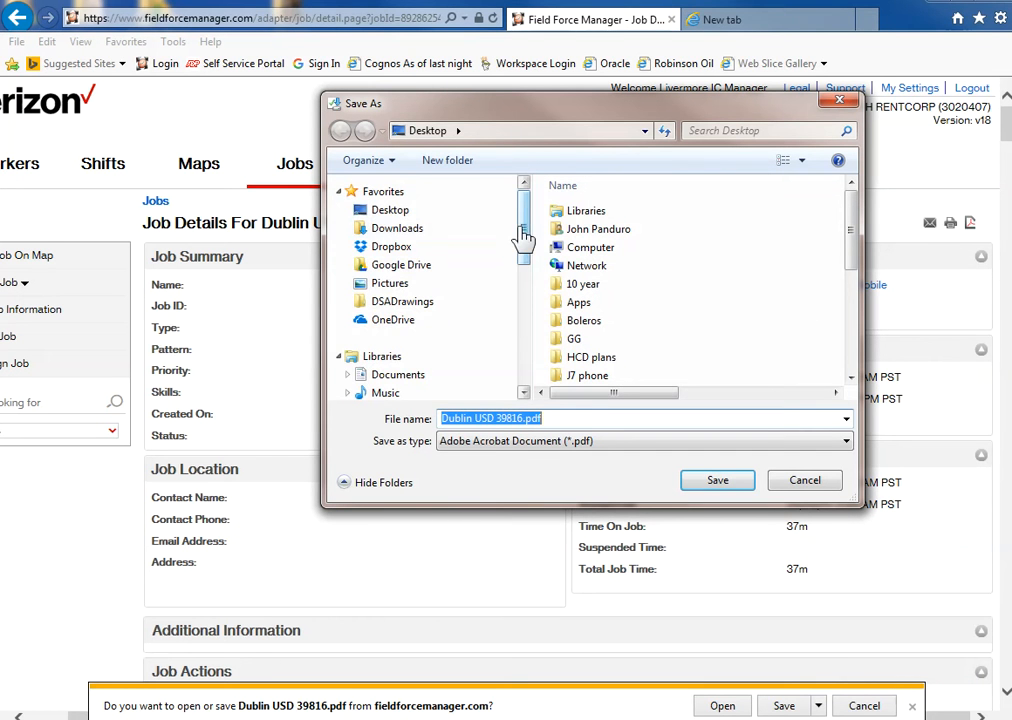
pyautogui.moveTo(522, 233); pyautogui.dragTo(524, 316)
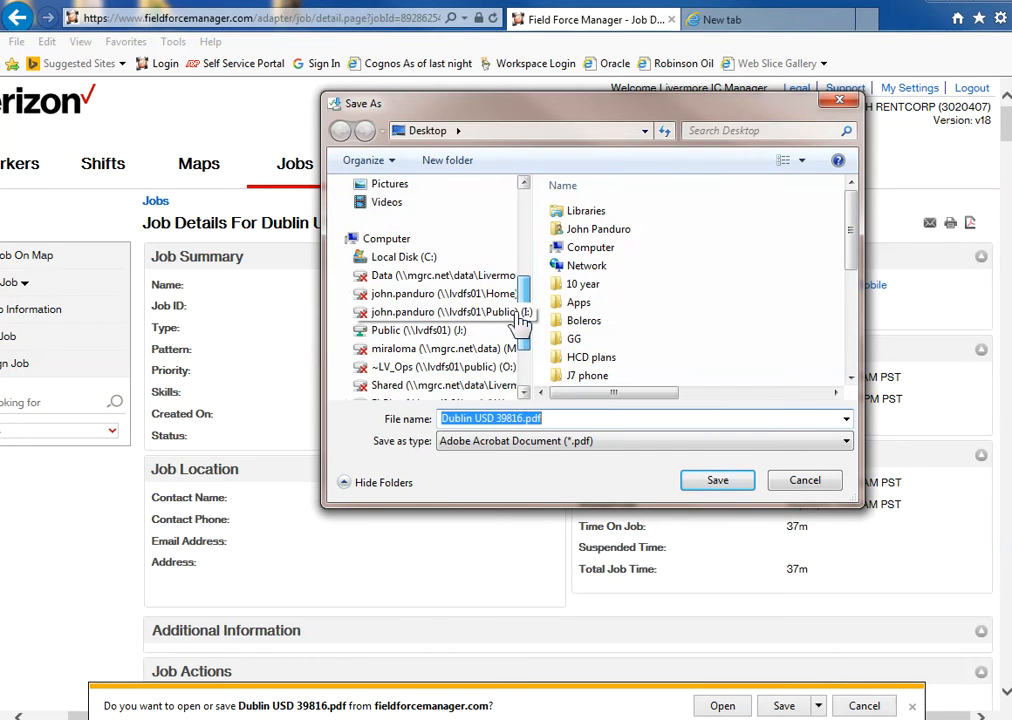
pyautogui.click(405, 333)
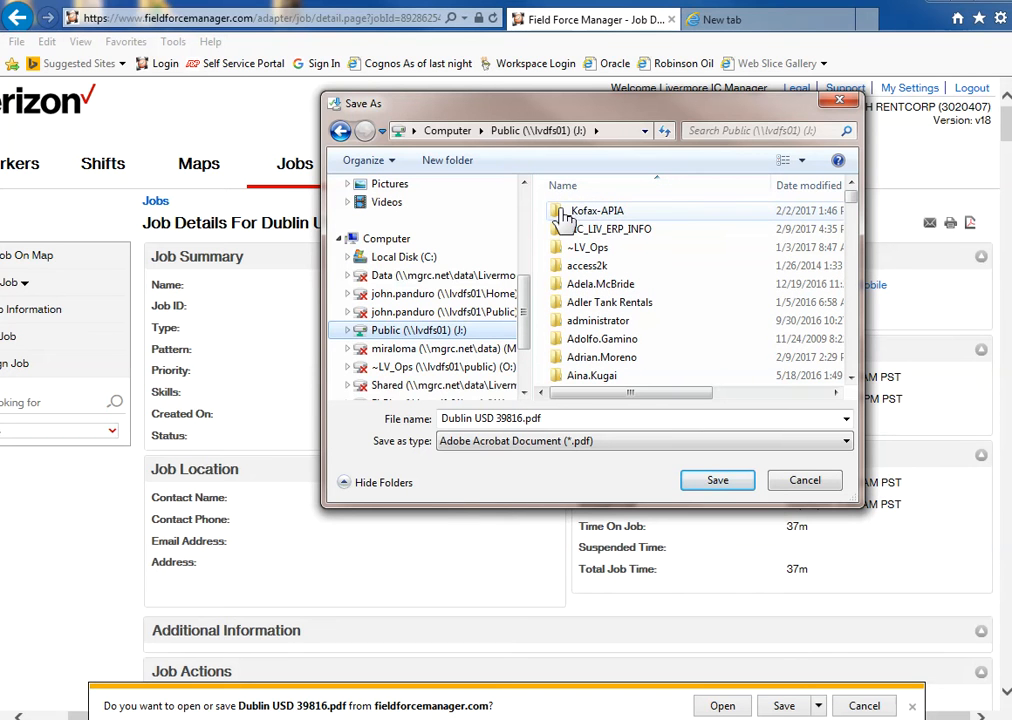
pyautogui.doubleClick(622, 236)
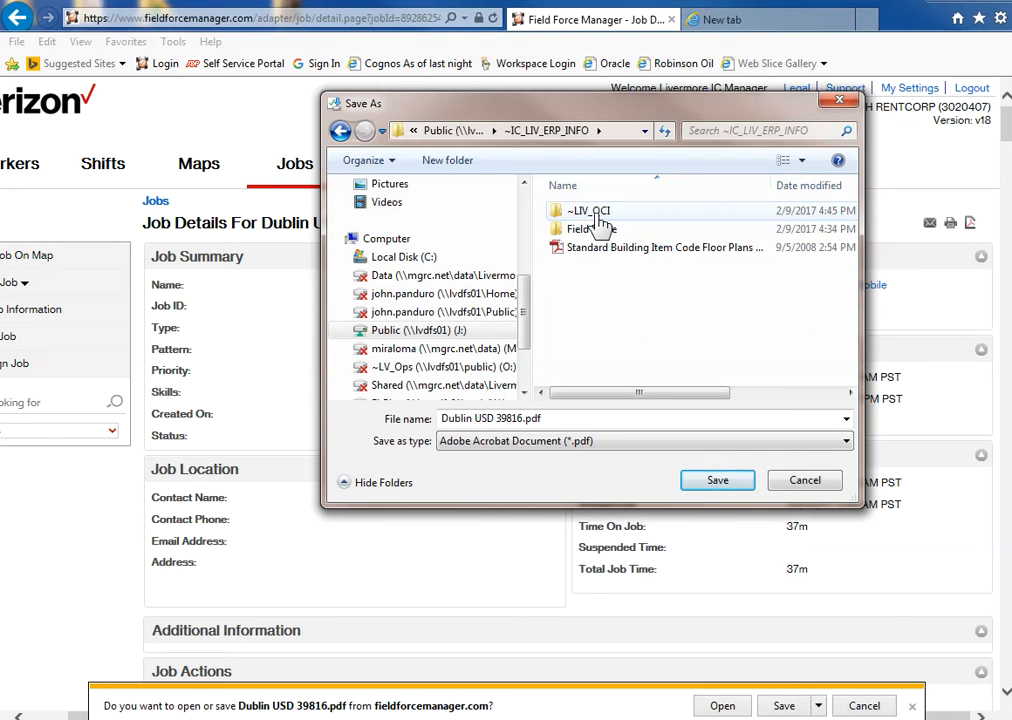
pyautogui.doubleClick(598, 214)
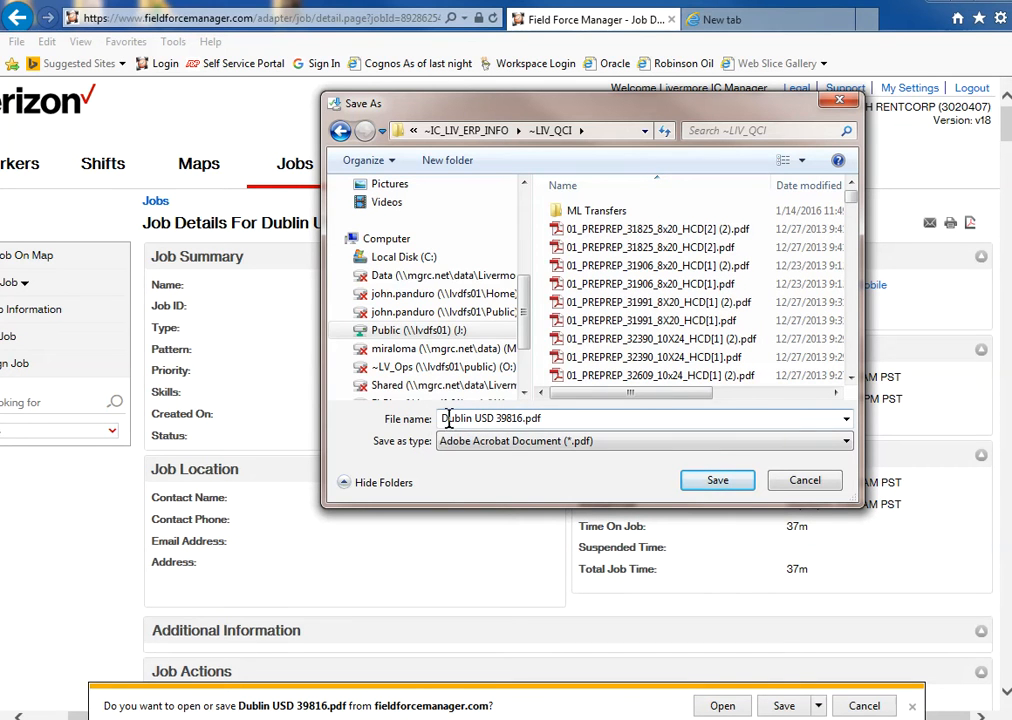
# - Try to save the PDF under its default name, Dublin USD 39816.pdf, and decline replacing the existing file
pyautogui.doubleClick(522, 419)
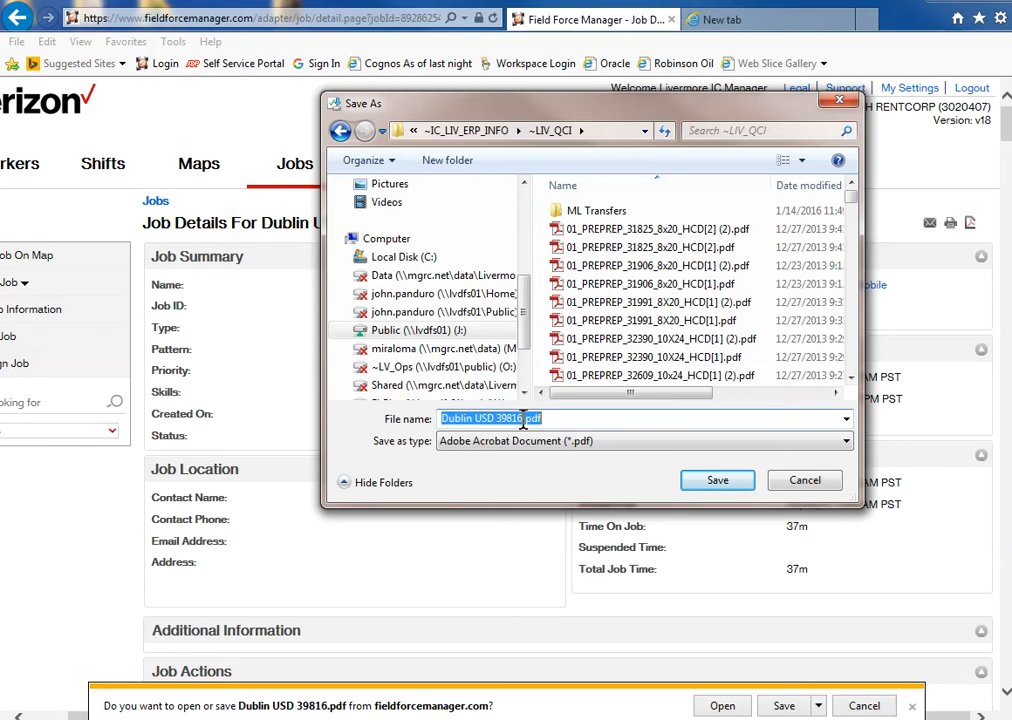
pyautogui.click(523, 420)
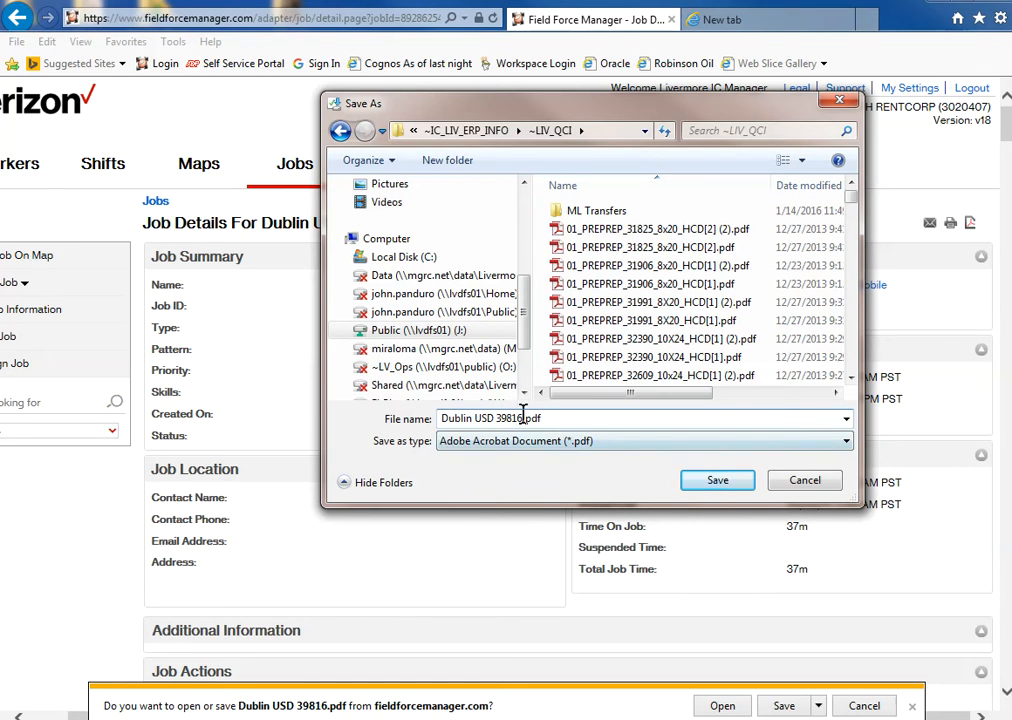
pyautogui.click(710, 483)
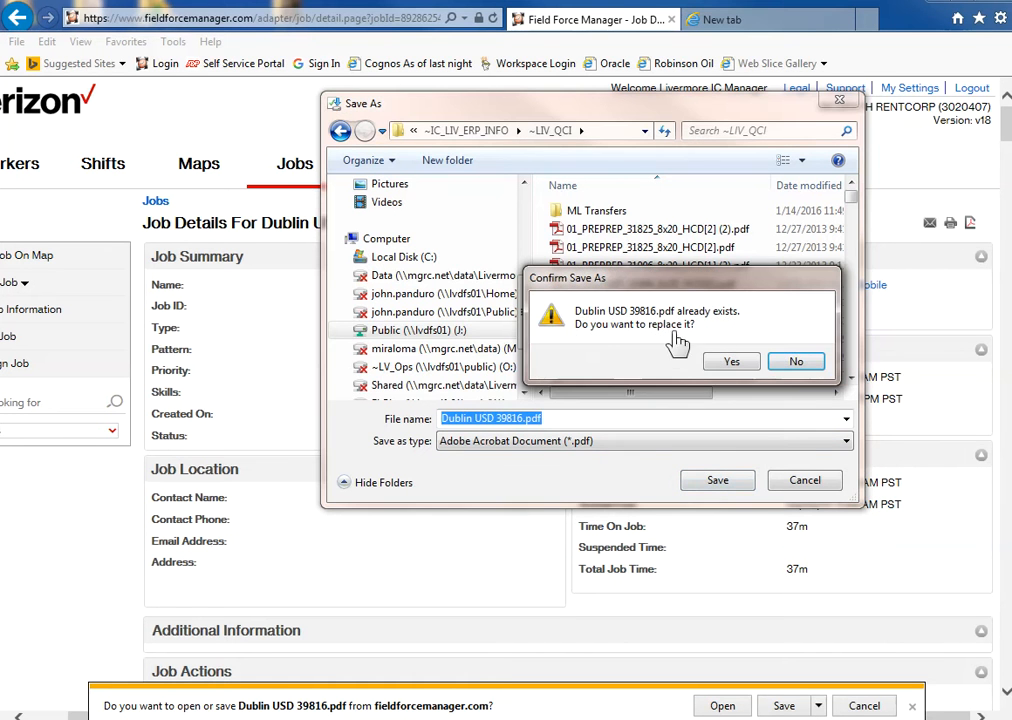
pyautogui.click(800, 361)
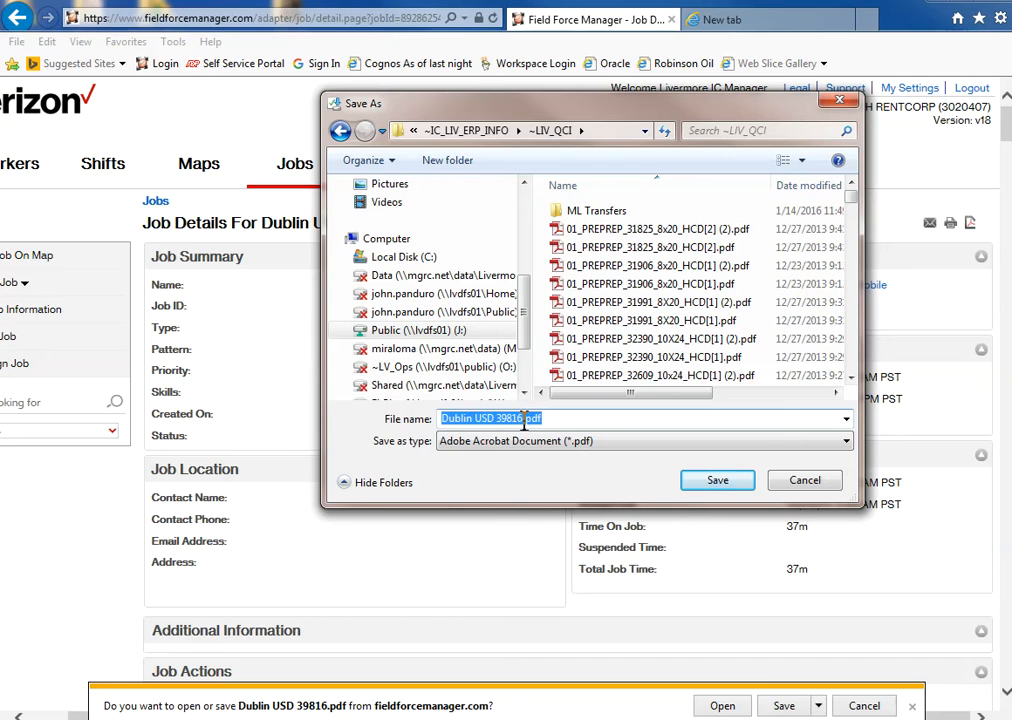
# - Change the file name to Dublin USD 39816-.pdf and save the PDF in the ~LIV_QCI folder
pyautogui.click(626, 417)
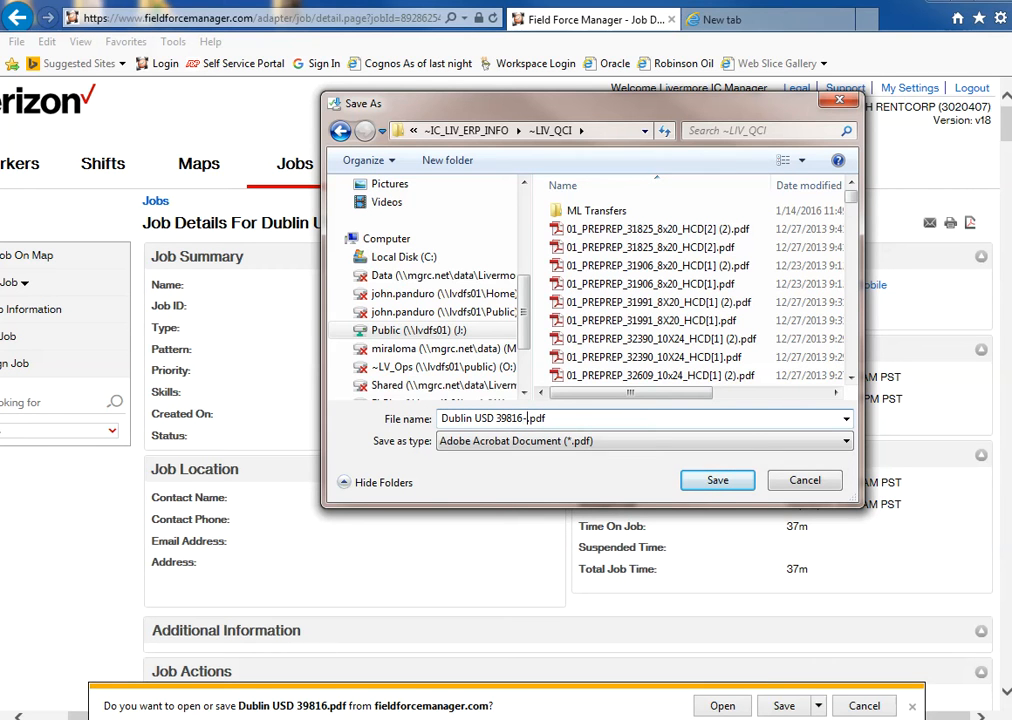
pyautogui.write('-')
pyautogui.click(718, 484)
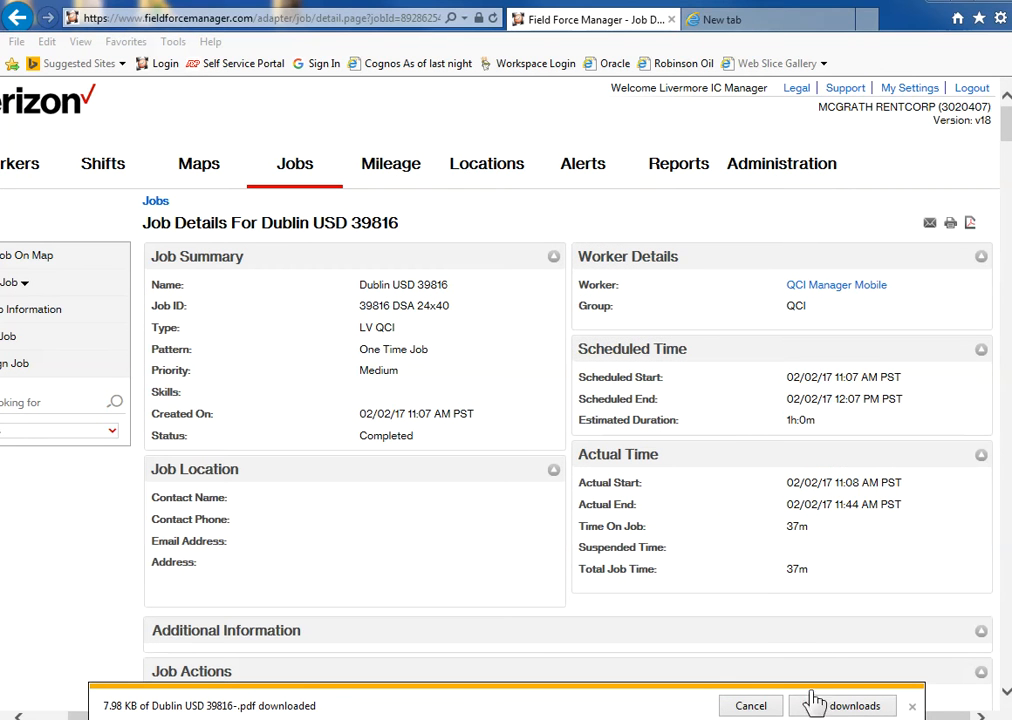
pyautogui.click(911, 708)
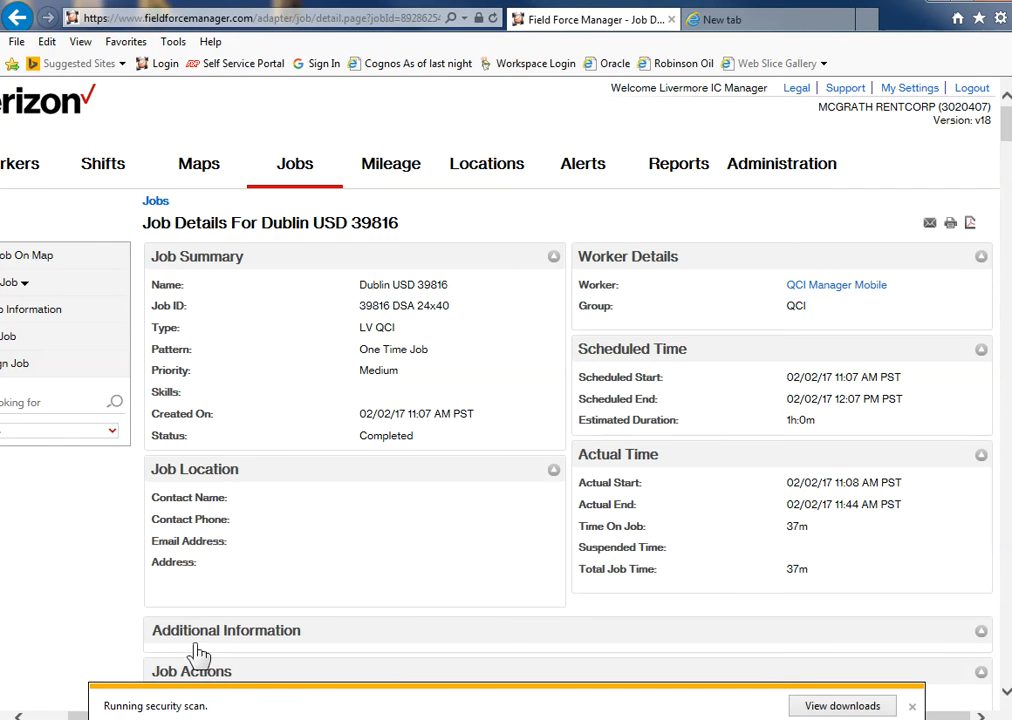
# - Switch to the Windows Explorer window on the Public (J:) drive and open ~LIV_QCI inside ~IC_LIV_ERP_INFO
pyautogui.moveTo(122, 719)
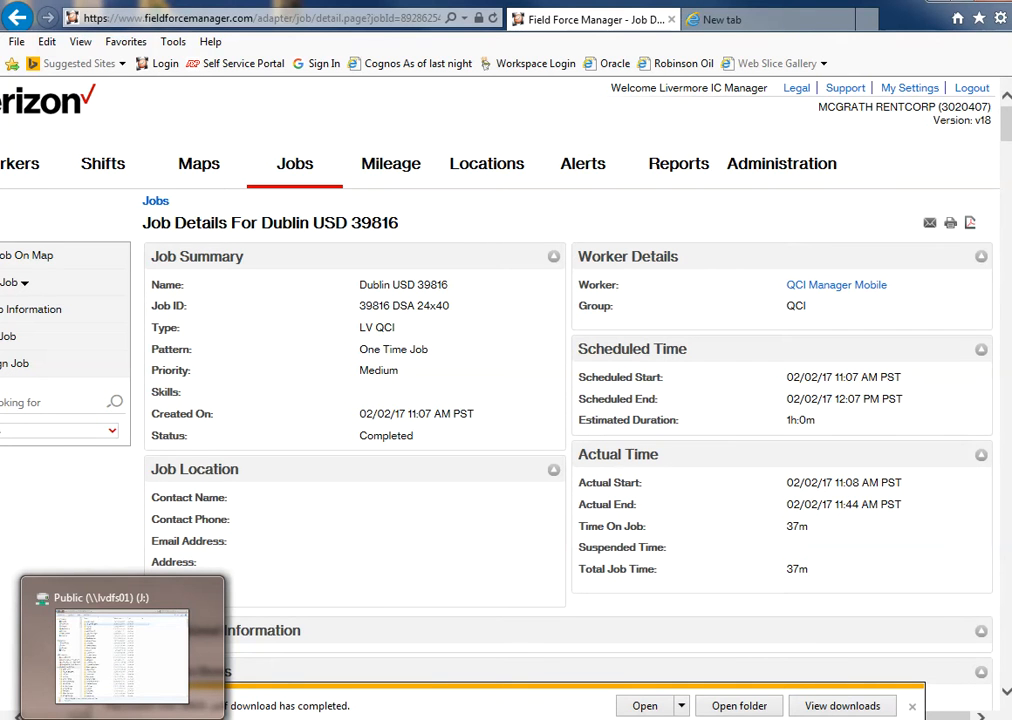
pyautogui.click(122, 715)
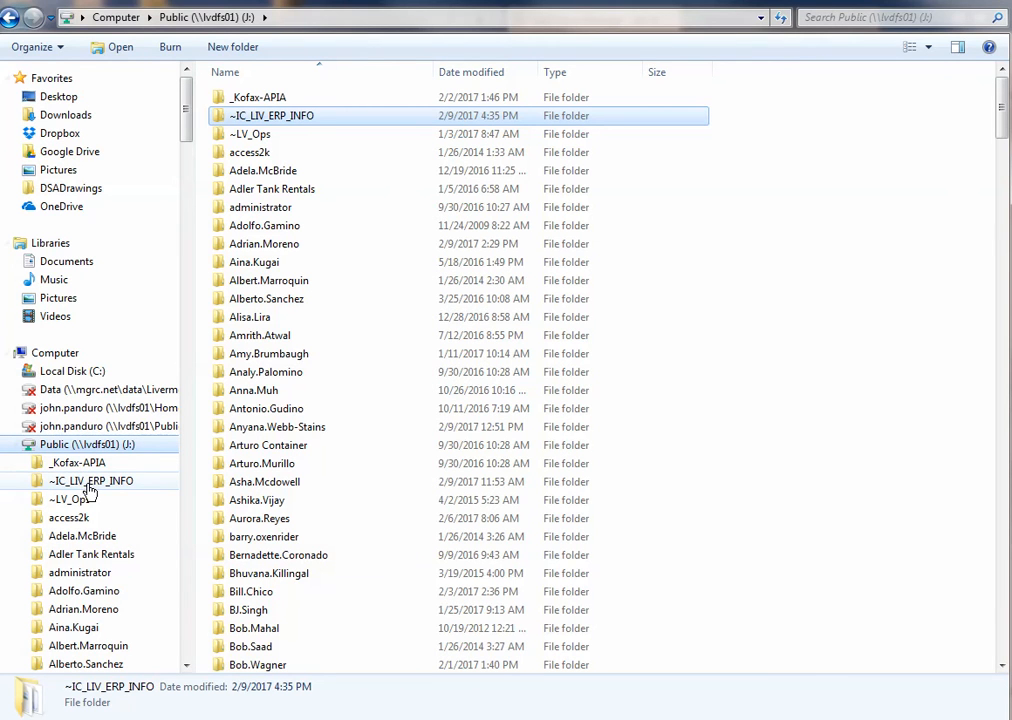
pyautogui.doubleClick(270, 115)
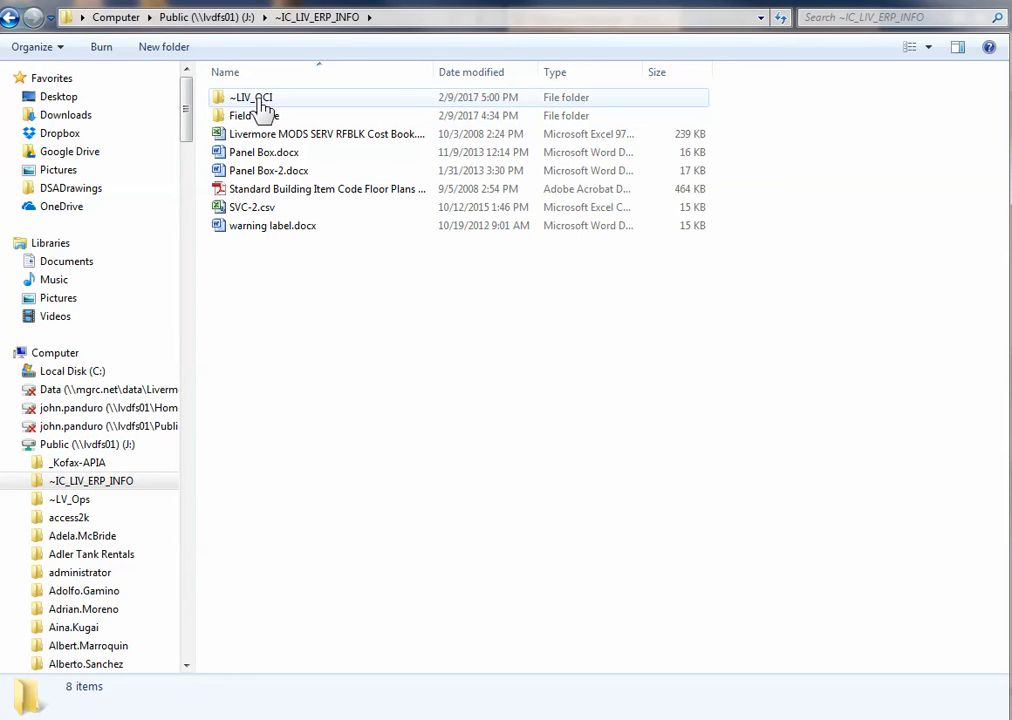
pyautogui.doubleClick(262, 104)
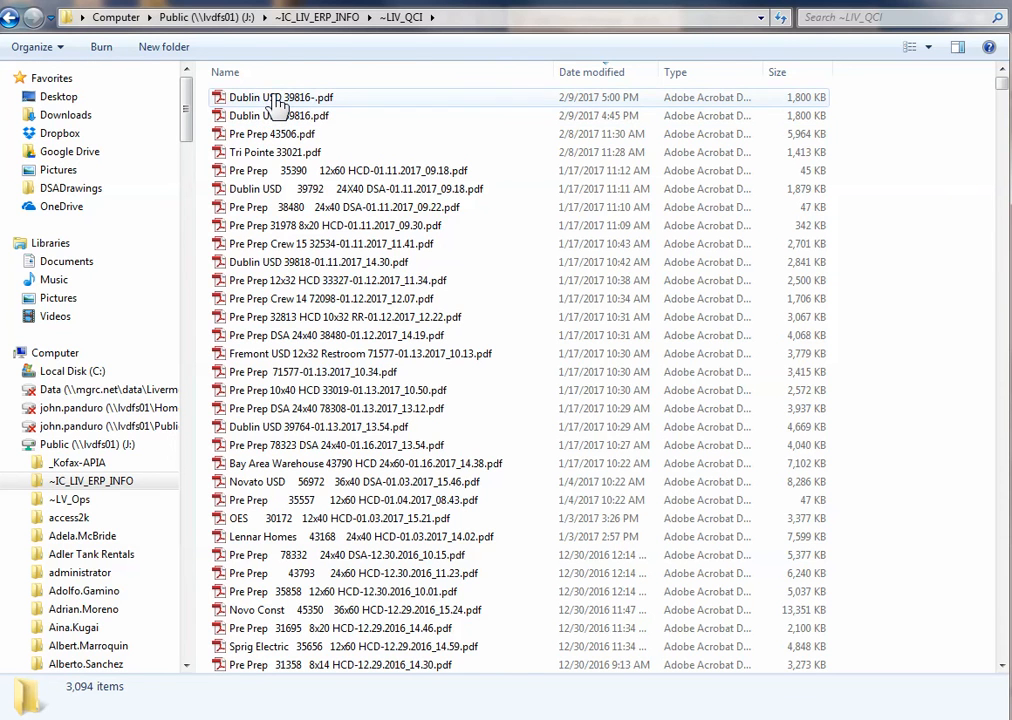
# - Open Dublin USD 39816-.pdf, look through its job details and photos, and return to the job page in the browser
pyautogui.click(273, 100)
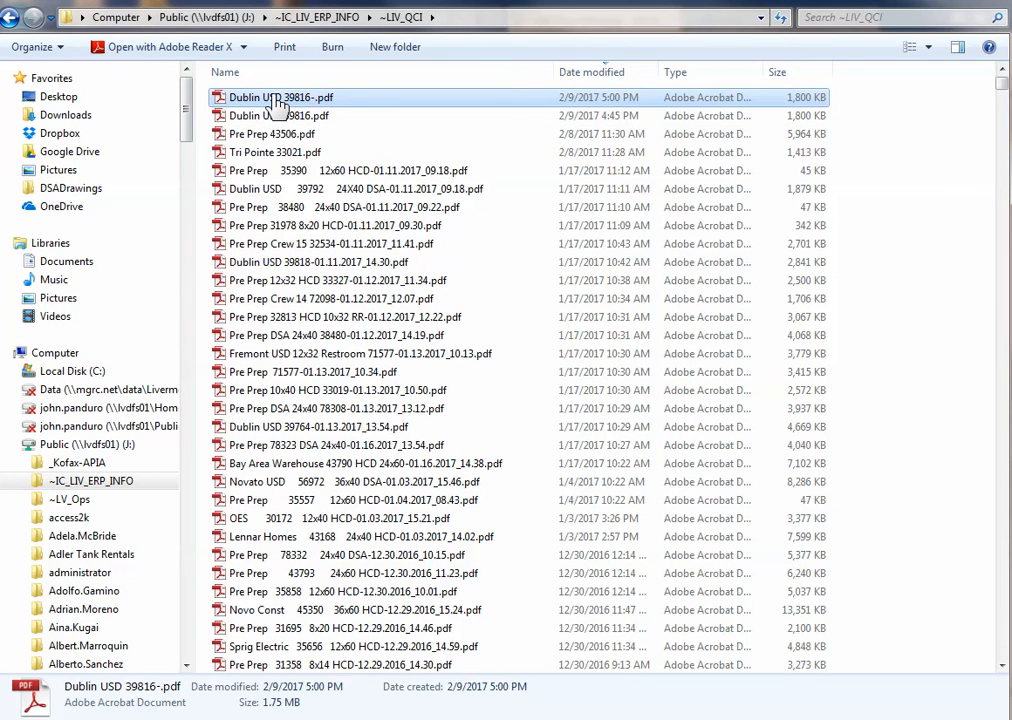
pyautogui.doubleClick(273, 99)
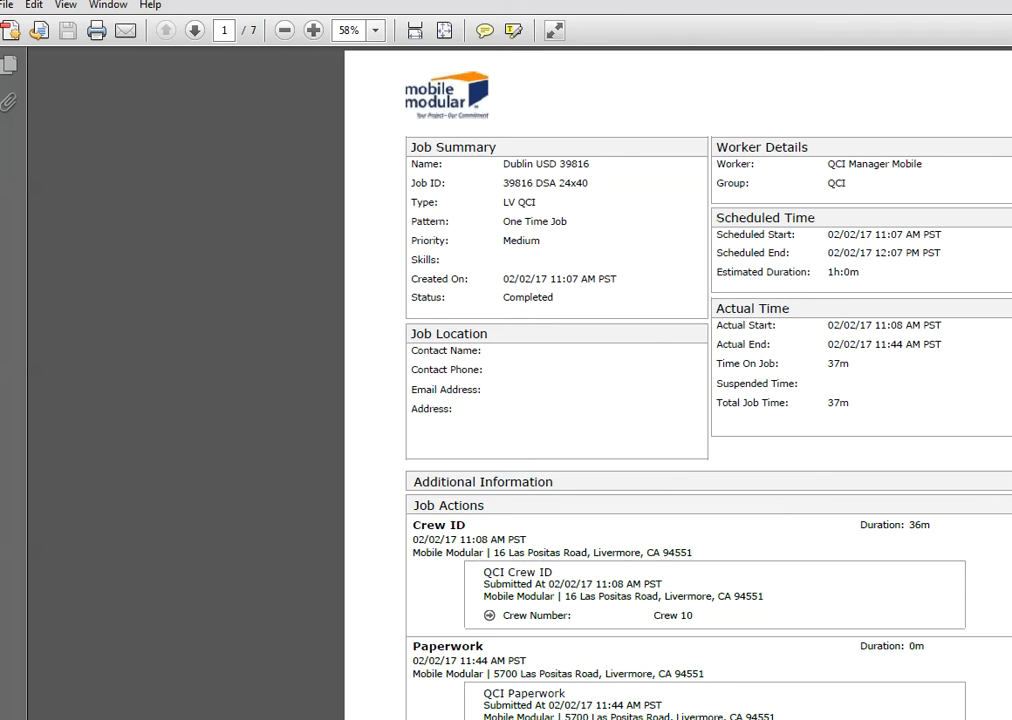
pyautogui.press('super+Left')
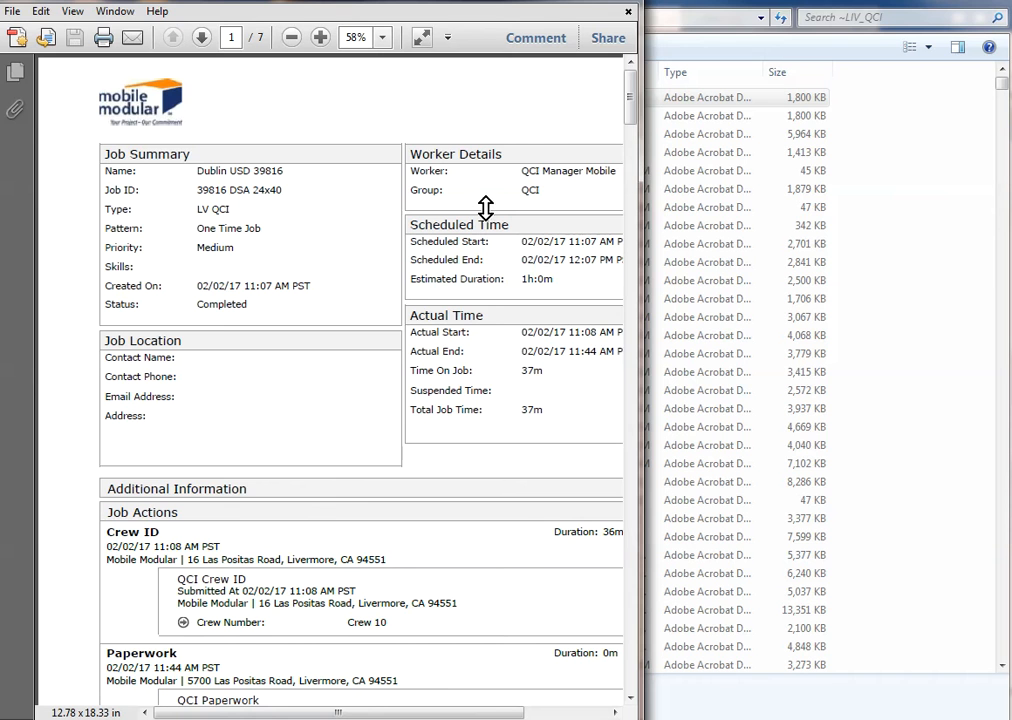
pyautogui.moveTo(628, 113); pyautogui.dragTo(786, 278)
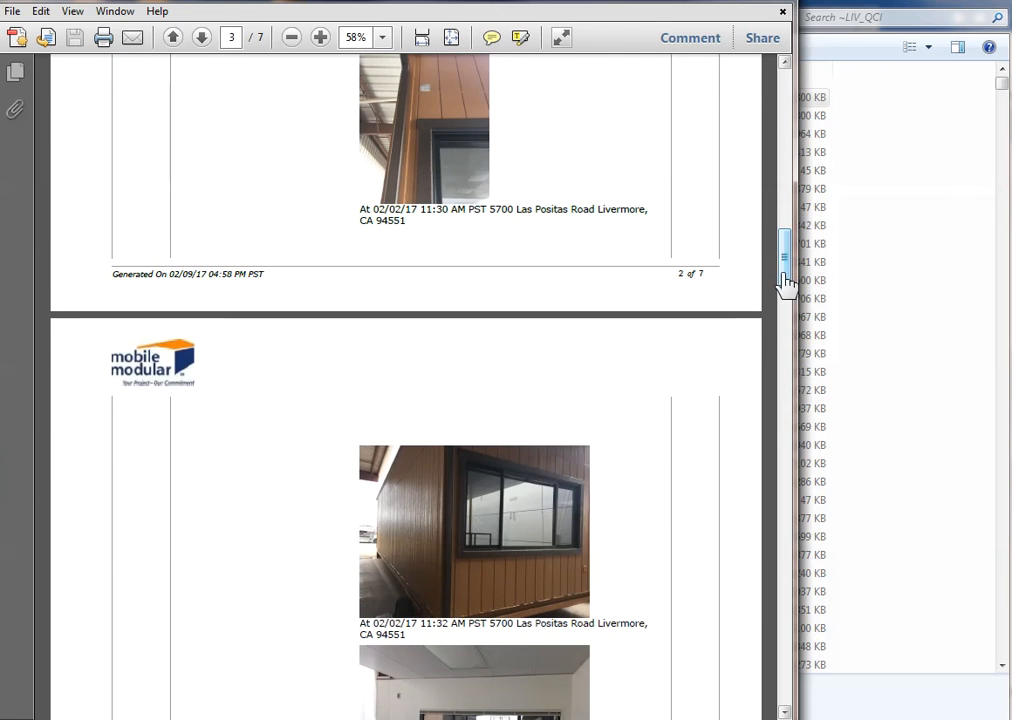
pyautogui.click(781, 5)
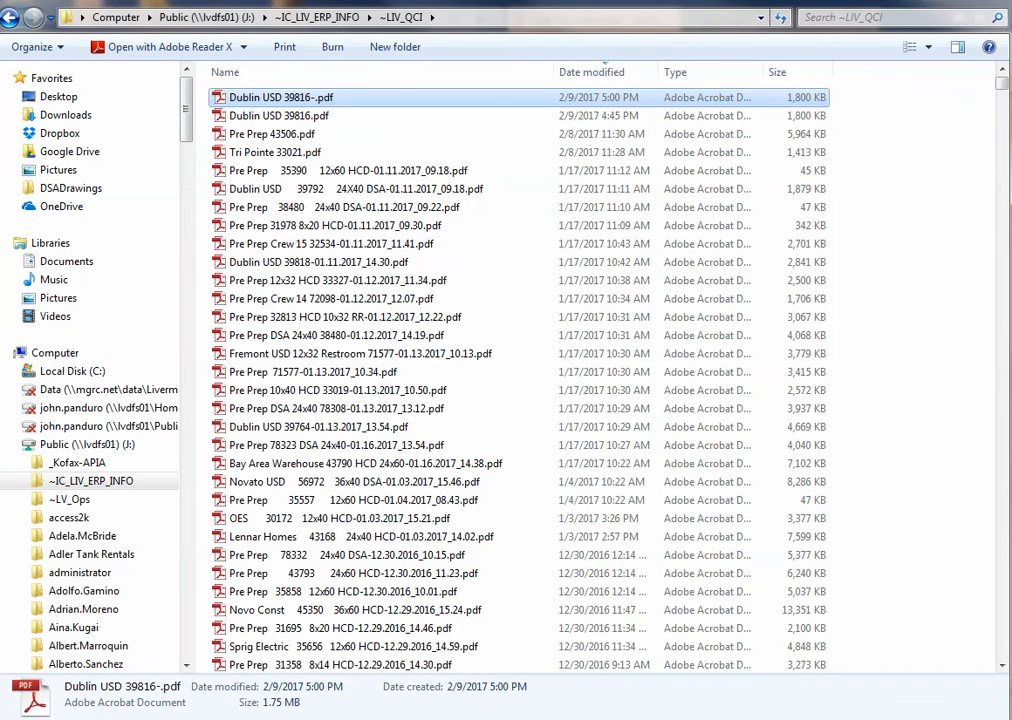
pyautogui.click(915, 2)
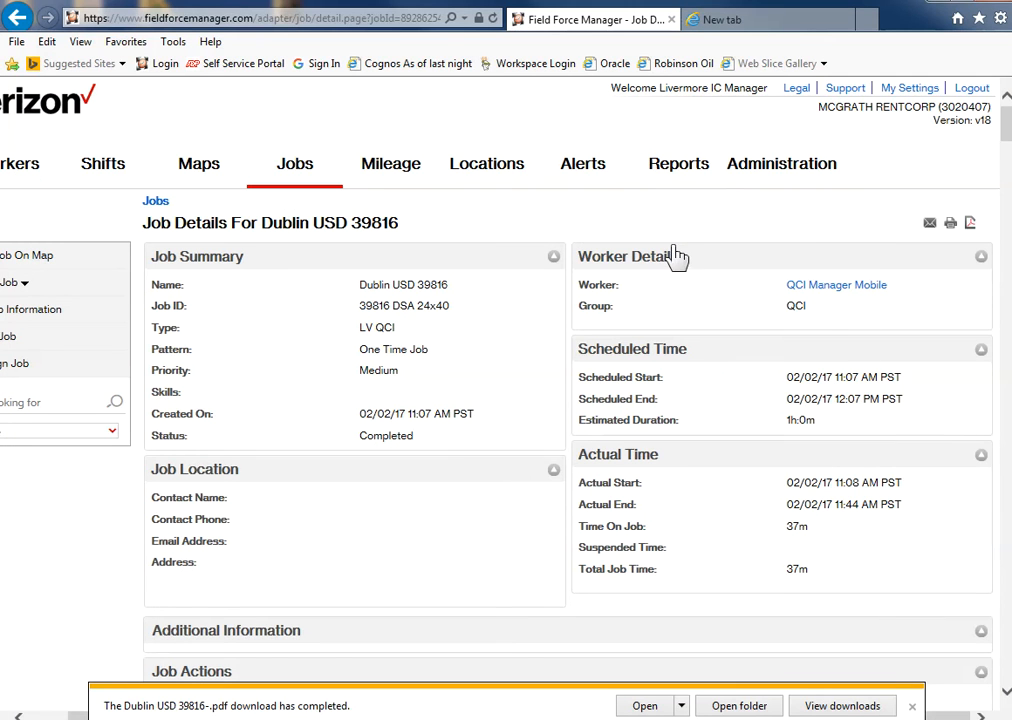